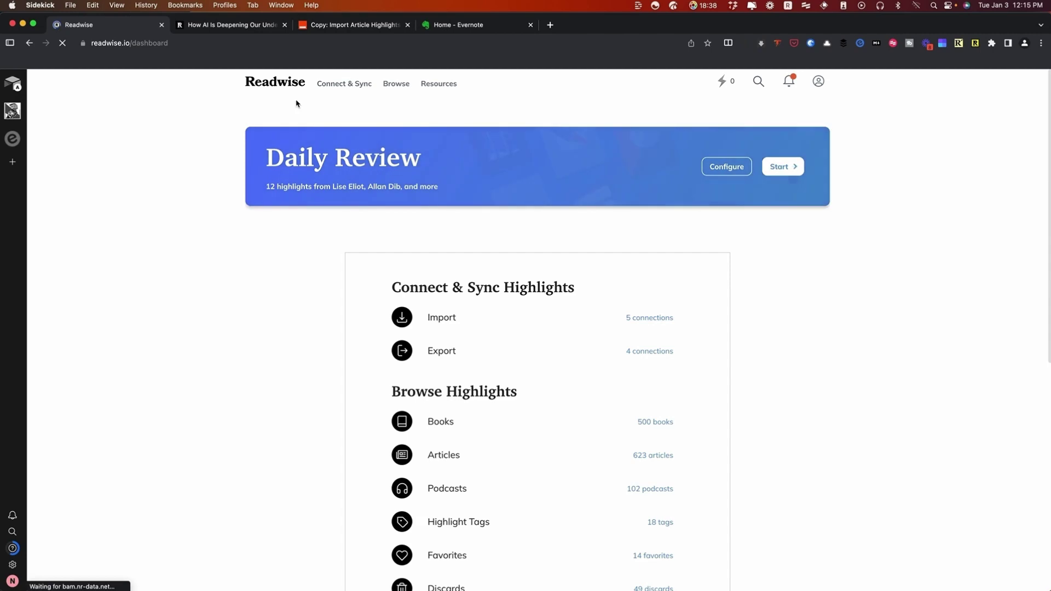
# Open Readwise's Evernote Export settings and review the automatic export preferences.
pyautogui.click(470, 353)
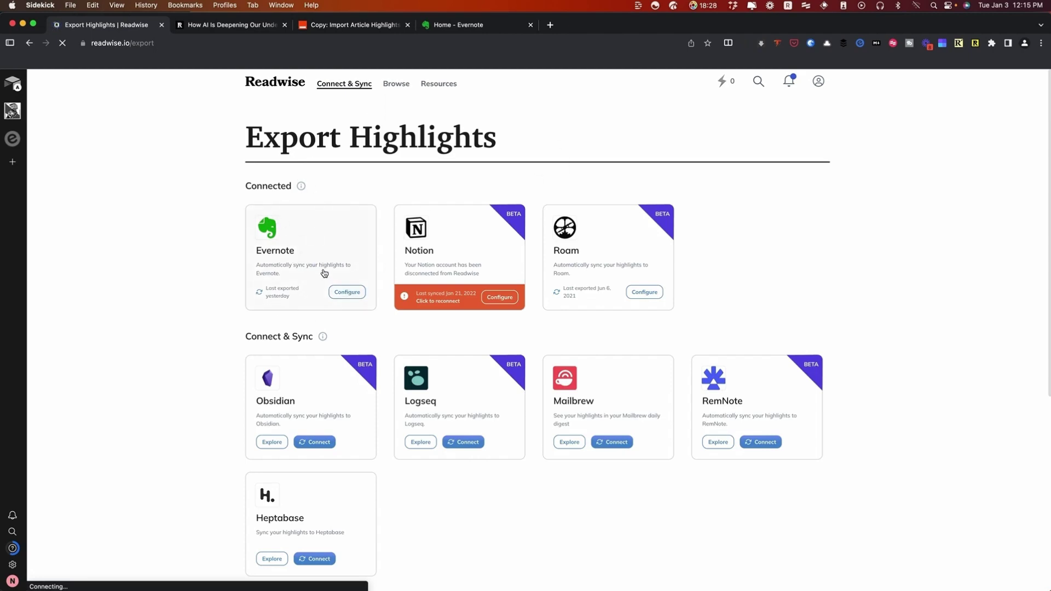
pyautogui.click(342, 291)
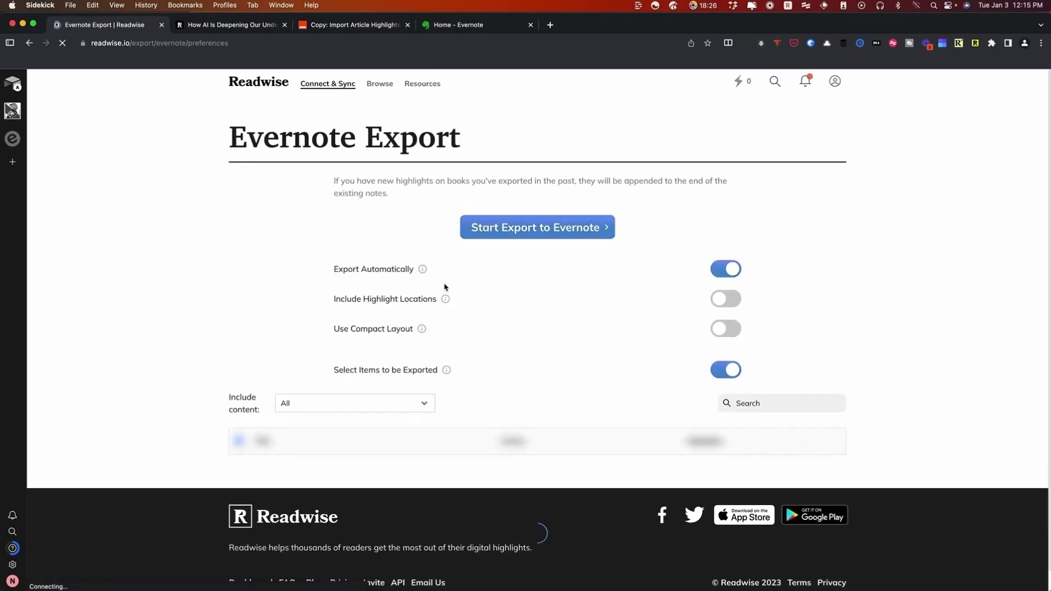
pyautogui.scroll(-1, 444, 287)
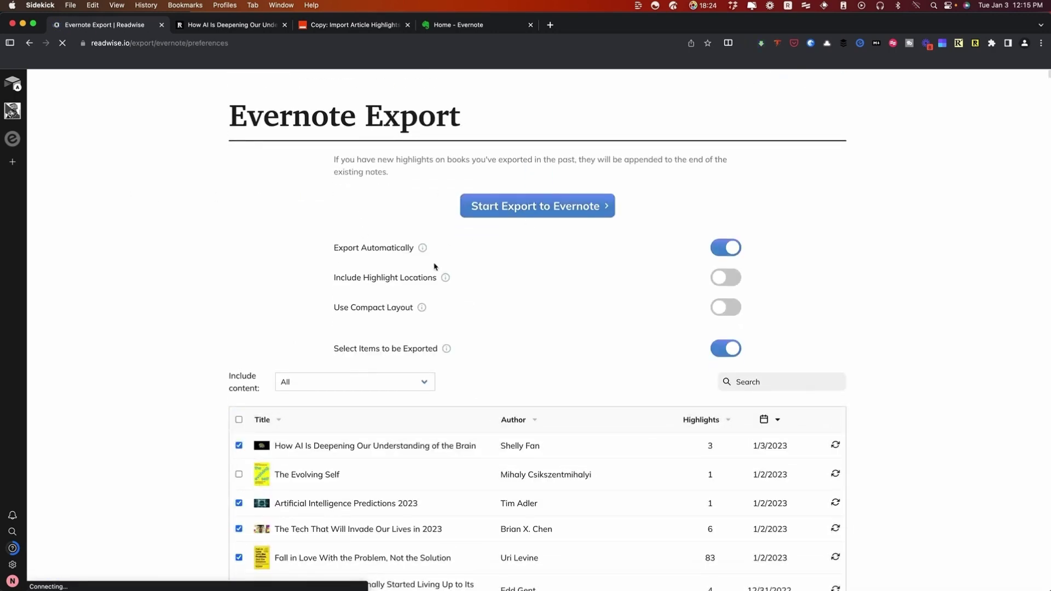
pyautogui.scroll(-3, 436, 267)
pyautogui.scroll(4, 429, 203)
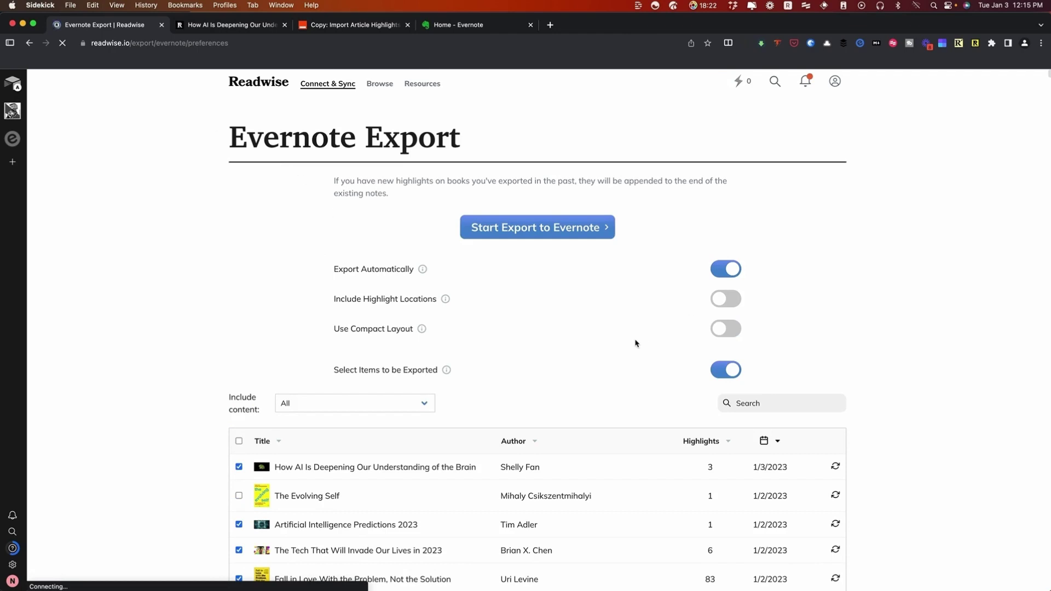
pyautogui.scroll(-2, 614, 329)
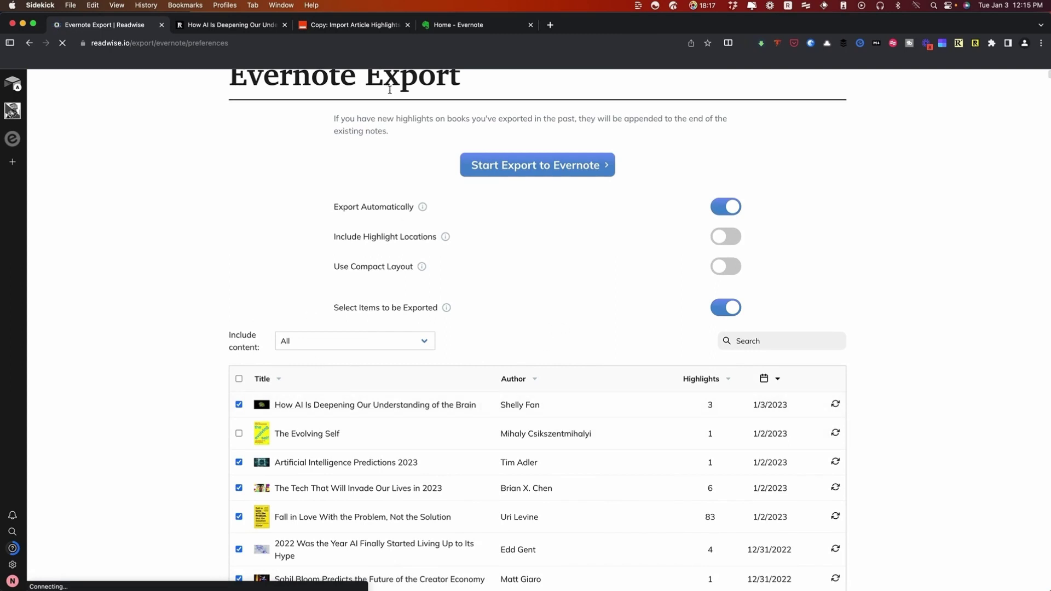
# In the brain article, highlight the 'One thing is clear…' paragraph quoting Fyshe.
pyautogui.click(222, 28)
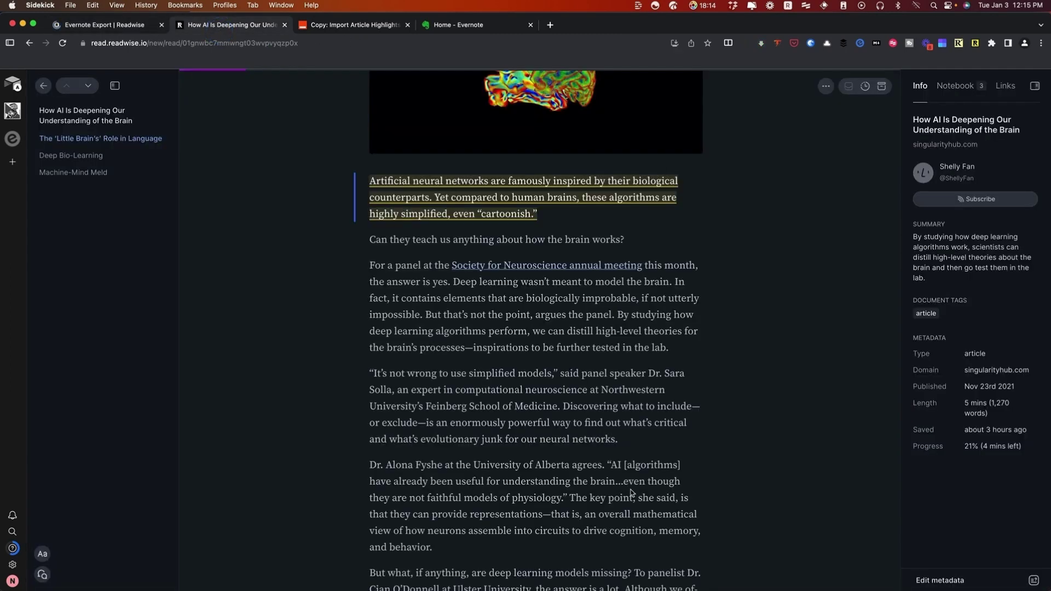
pyautogui.scroll(-3, 561, 380)
pyautogui.scroll(10, 493, 339)
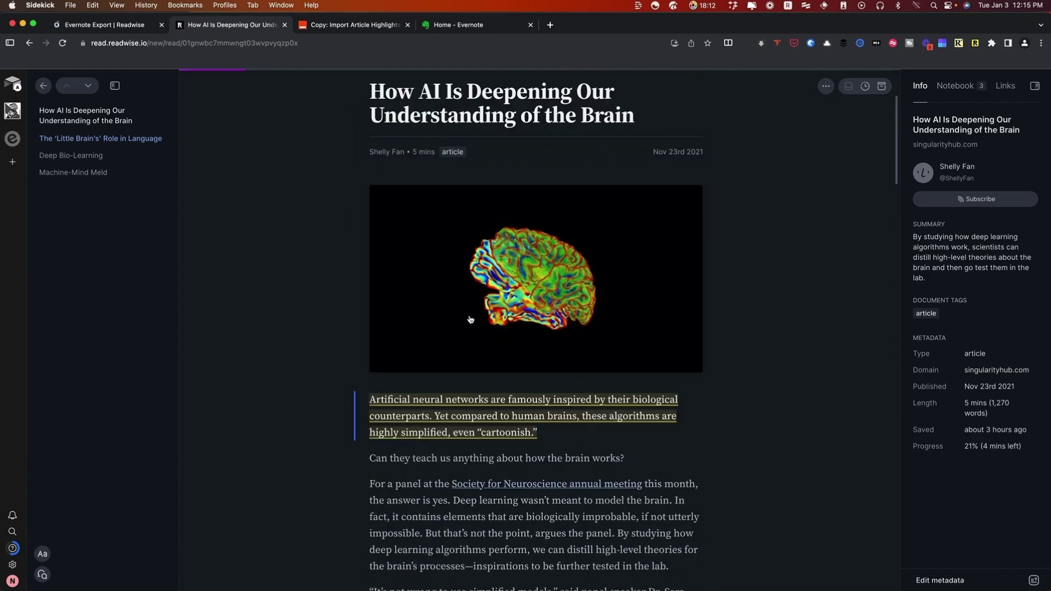
pyautogui.scroll(-15, 472, 324)
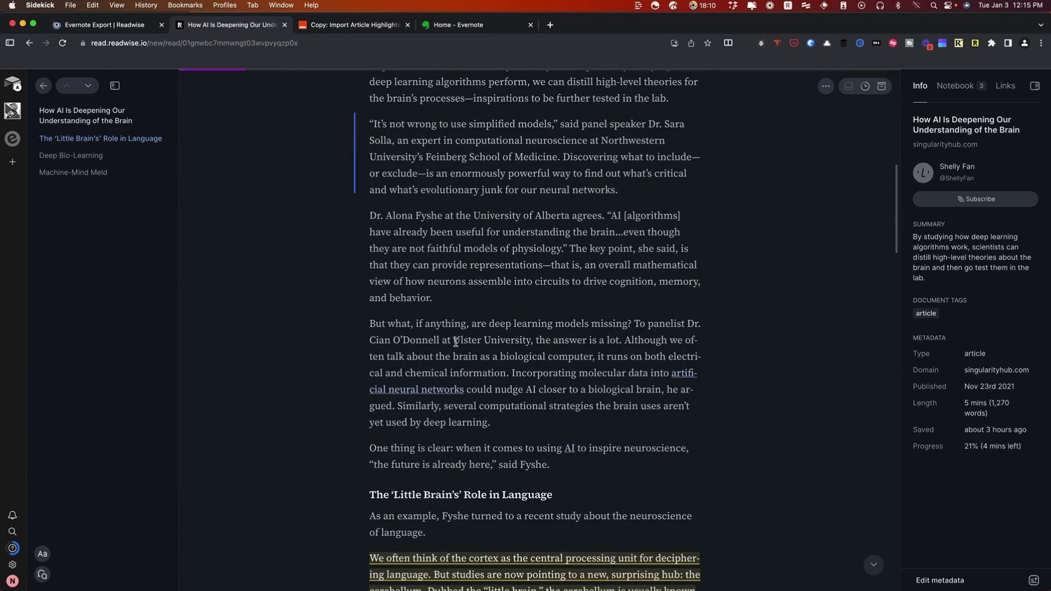
pyautogui.moveTo(365, 446); pyautogui.dragTo(627, 460)
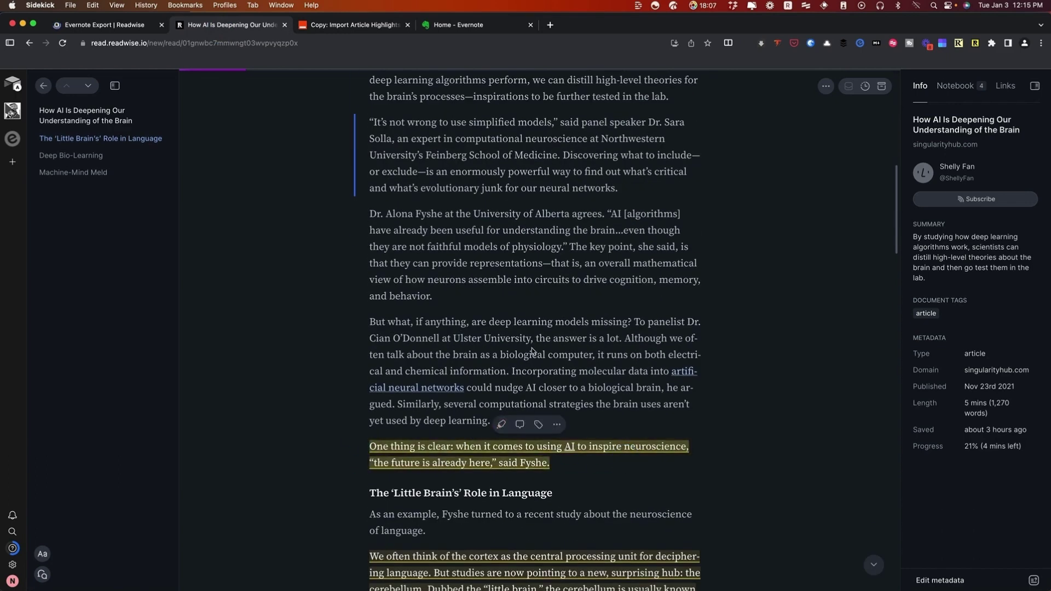
# Highlight the first Deep Bio-Learning paragraph, 'Despite being inspired…', and return to the article's top.
pyautogui.scroll(-15, 535, 349)
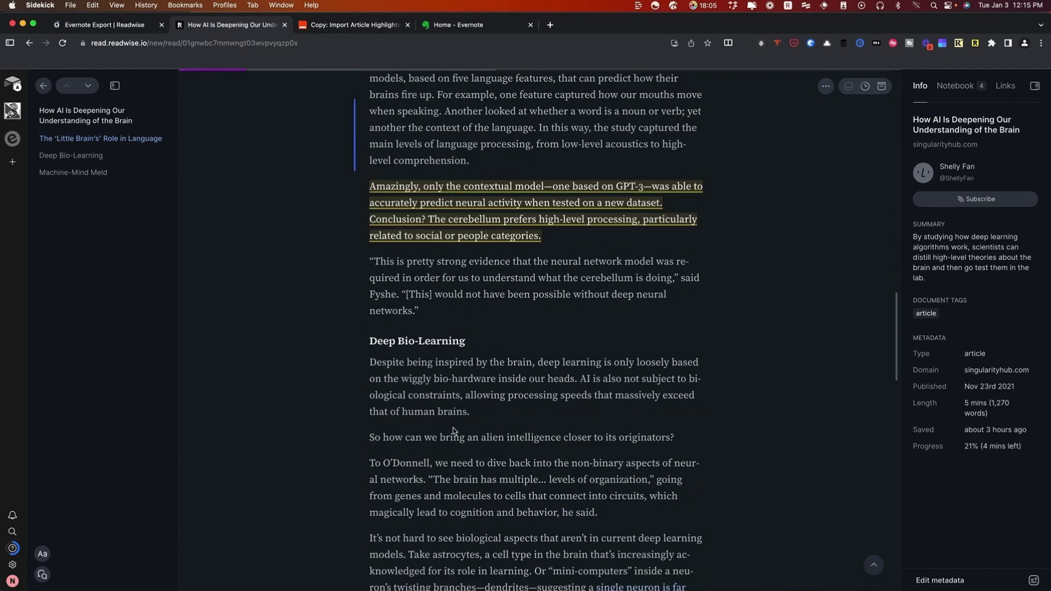
pyautogui.moveTo(369, 362); pyautogui.dragTo(471, 414)
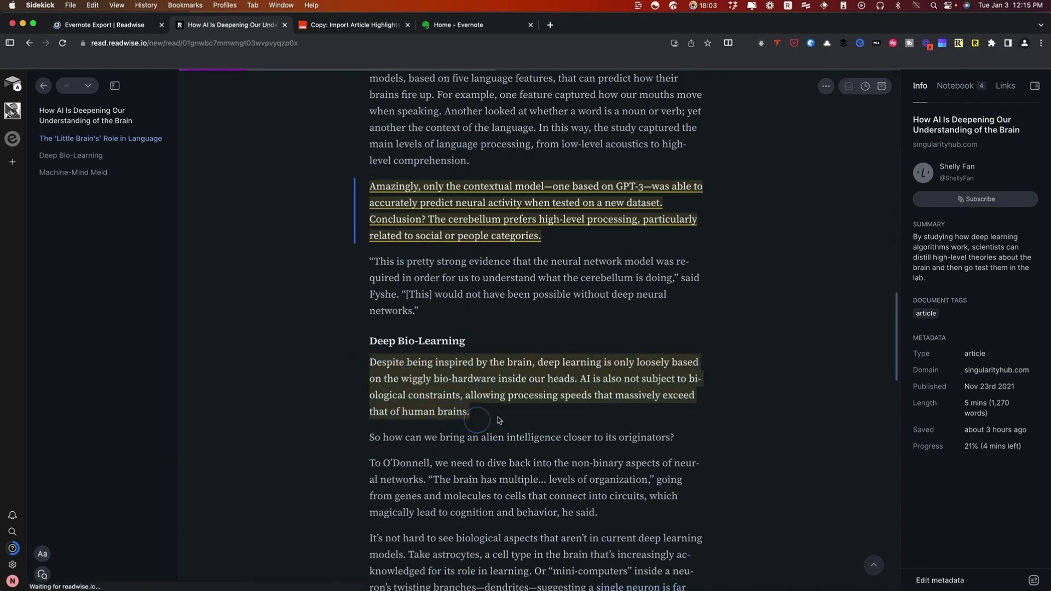
pyautogui.scroll(3, 470, 289)
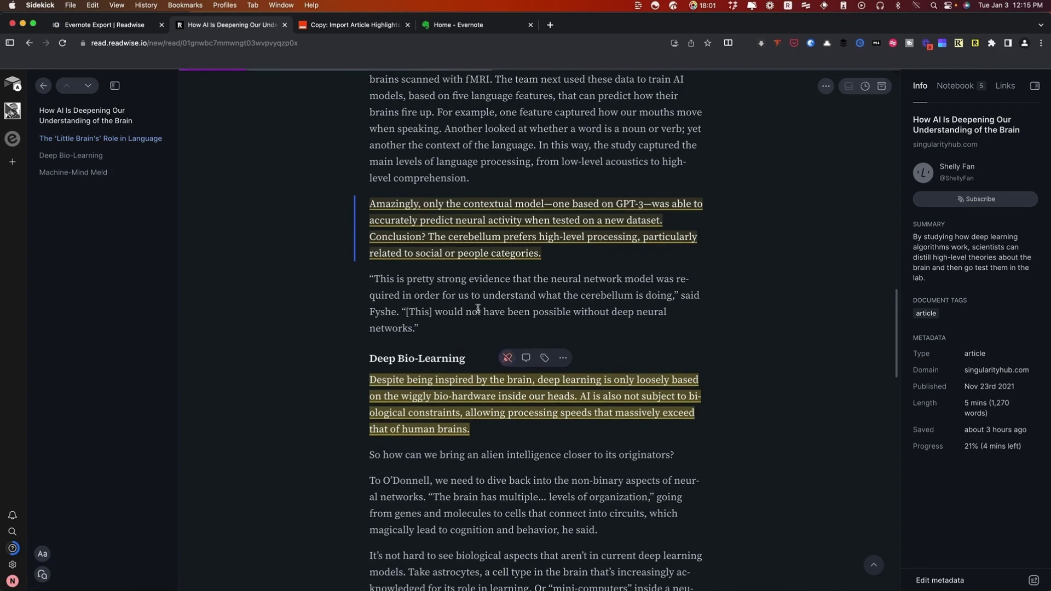
pyautogui.scroll(5, 491, 229)
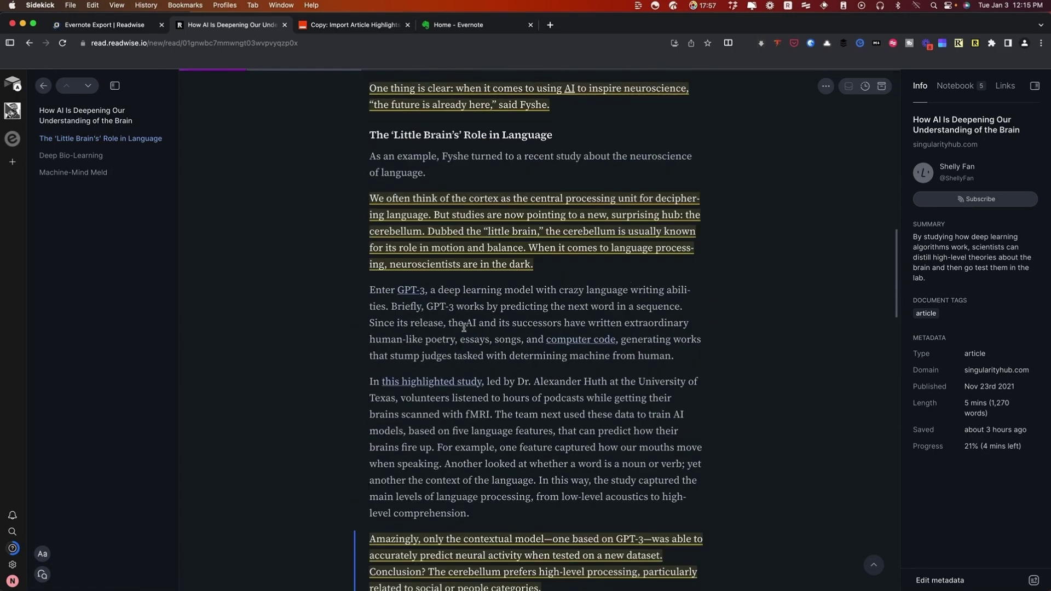
pyautogui.scroll(1, 469, 340)
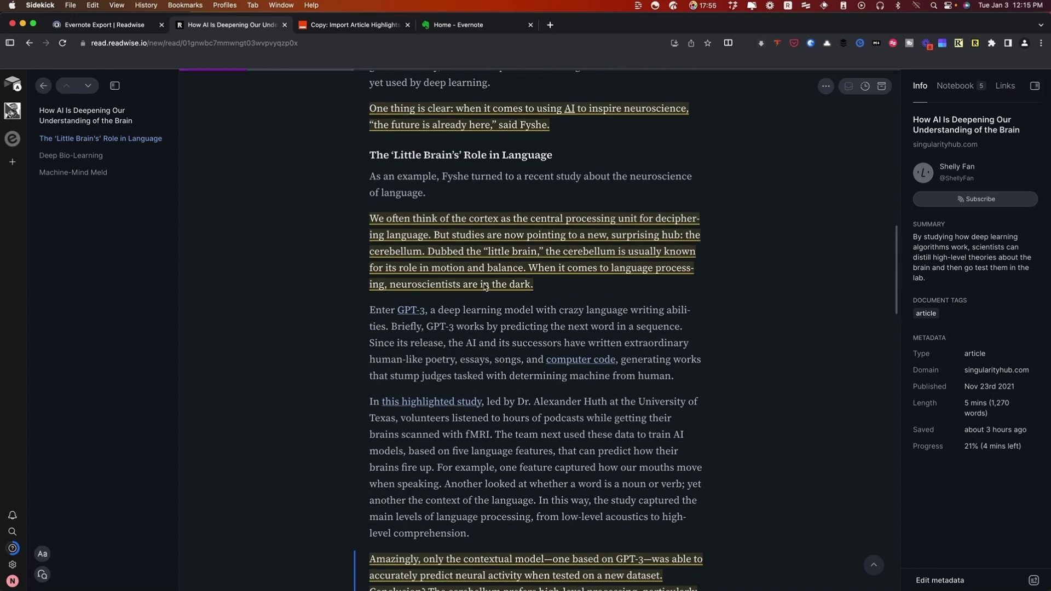
pyautogui.scroll(1, 485, 301)
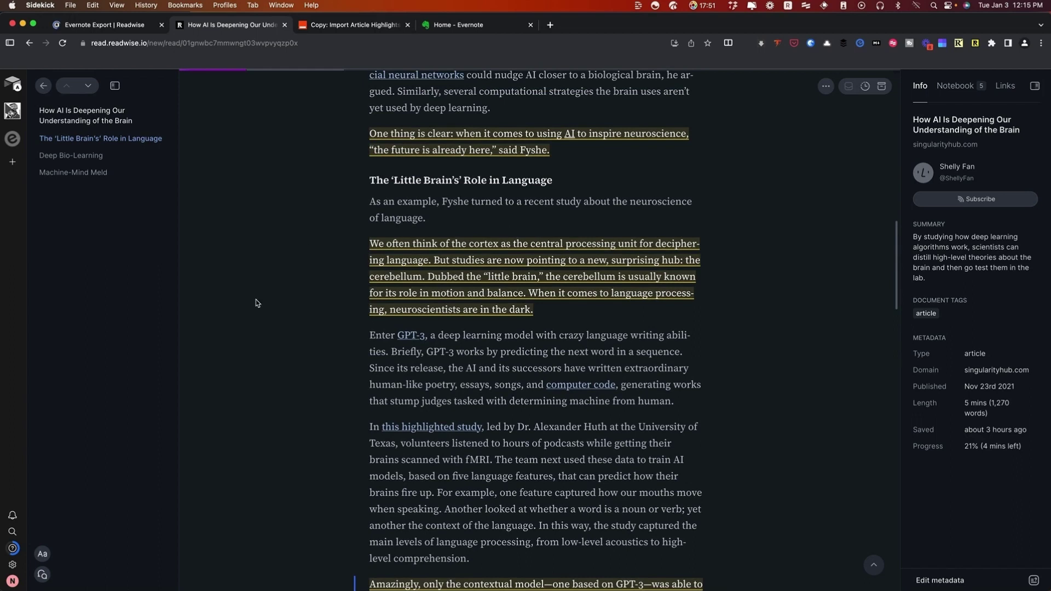
pyautogui.scroll(20, 481, 227)
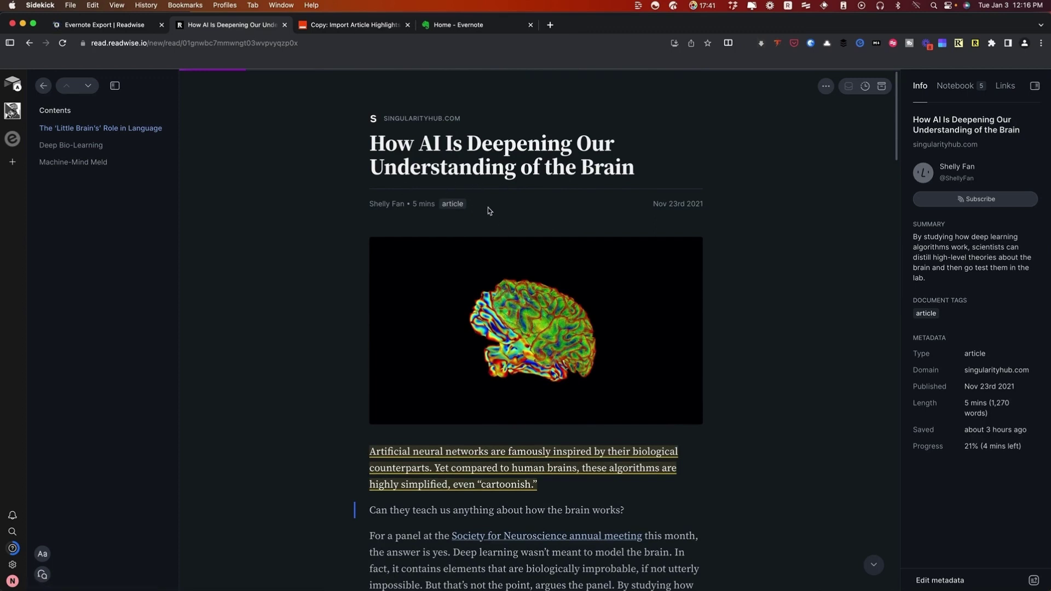
pyautogui.click(826, 86)
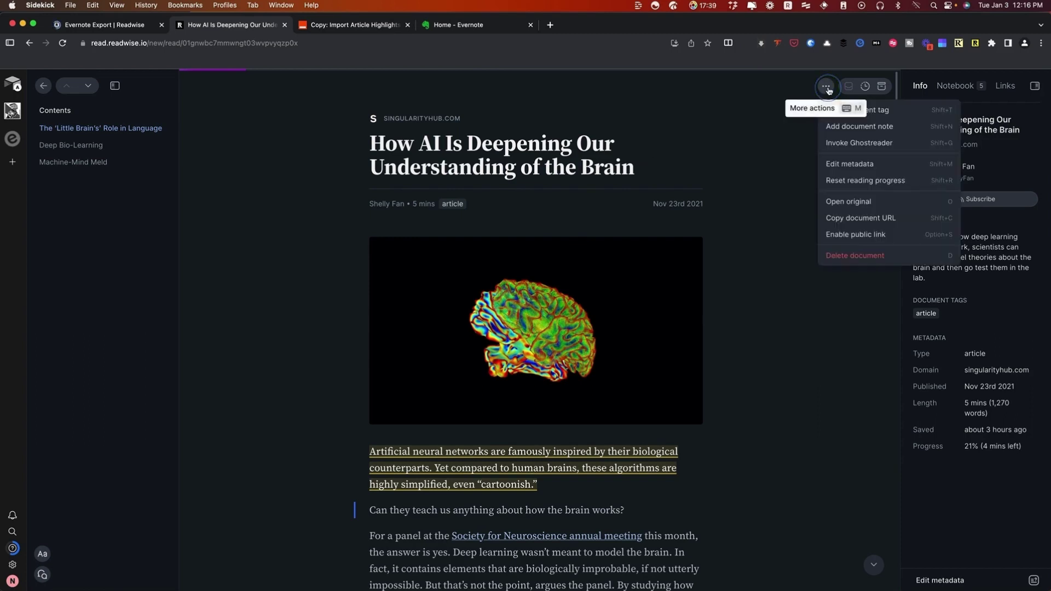
pyautogui.click(884, 110)
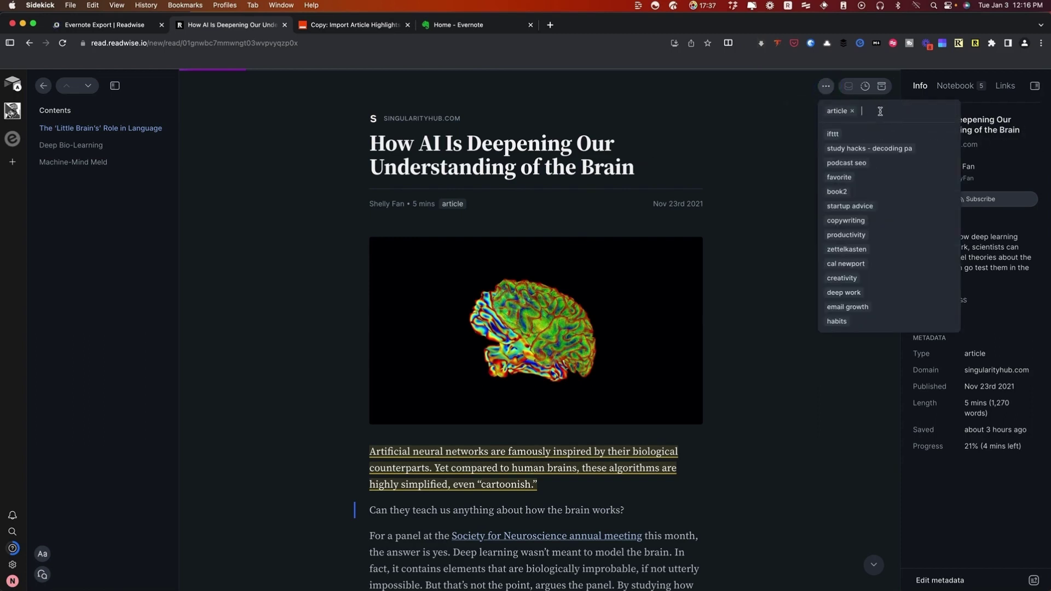
pyautogui.click(686, 119)
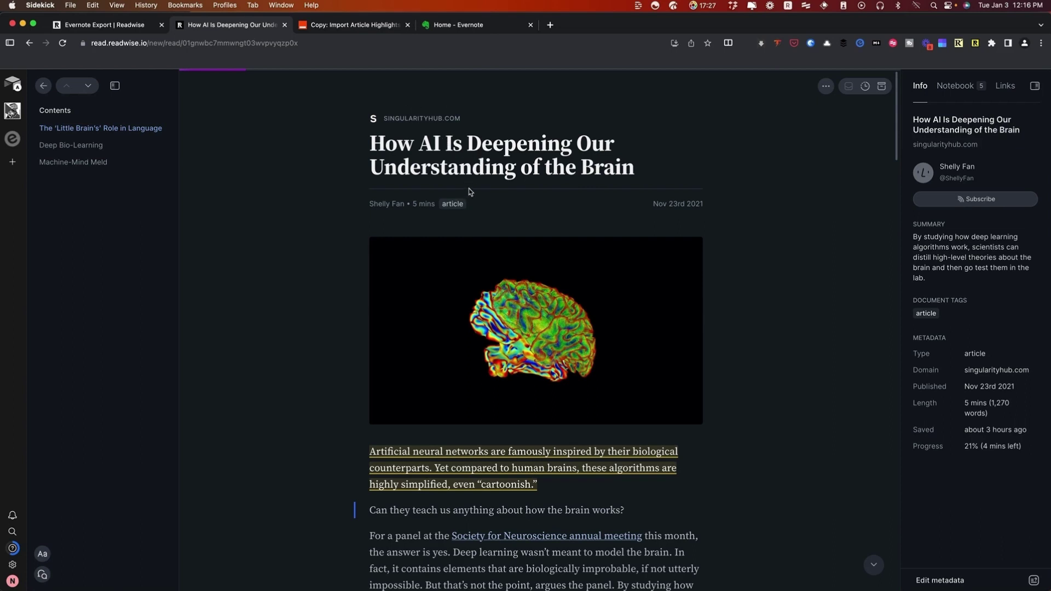
# Confirm the Evernote New Note trigger with the connected account and any notebook.
pyautogui.click(356, 26)
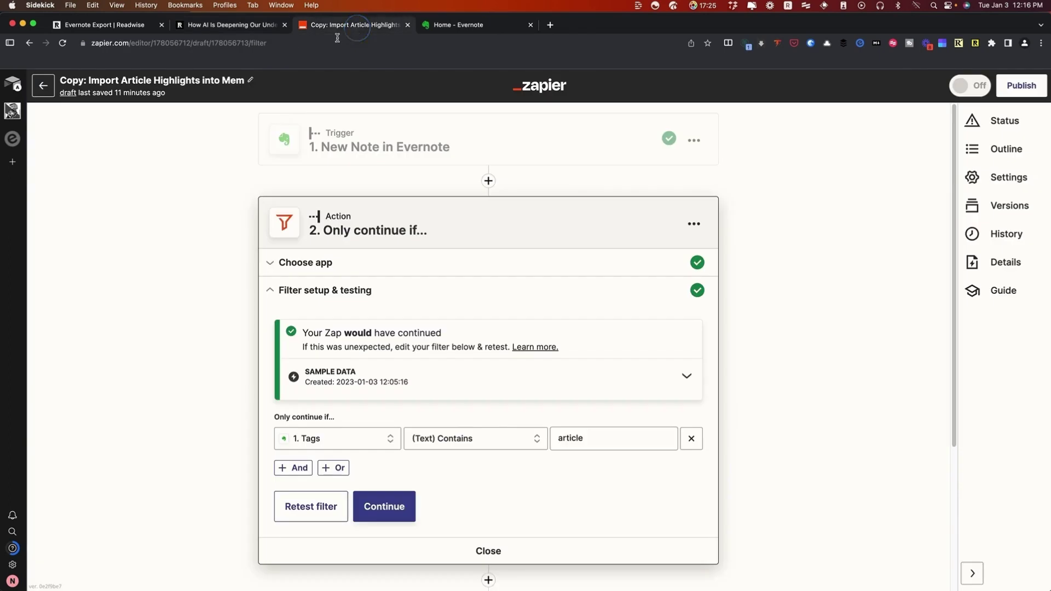
pyautogui.click(390, 146)
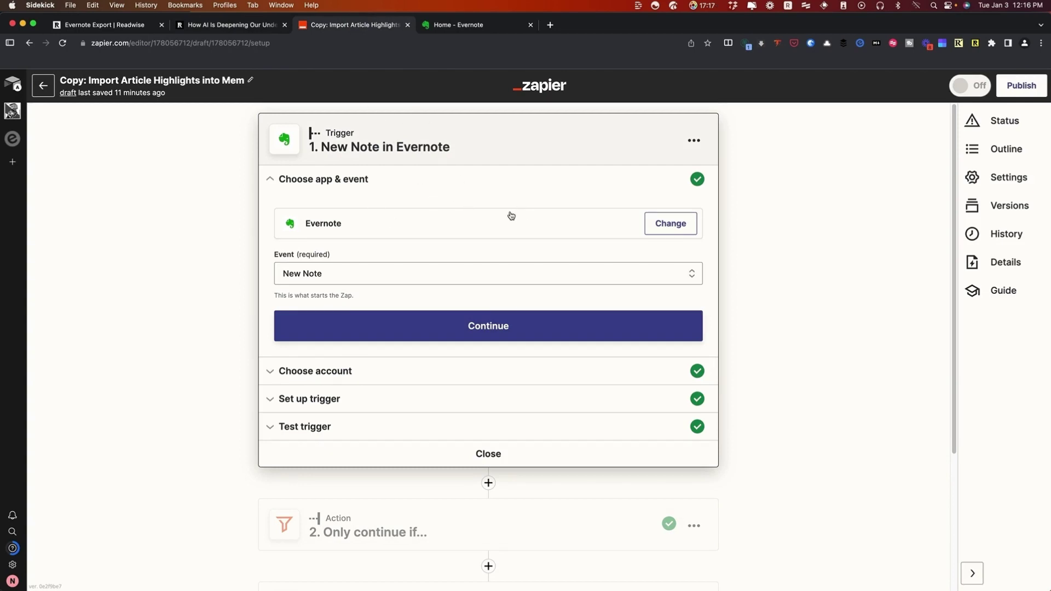
pyautogui.click(487, 327)
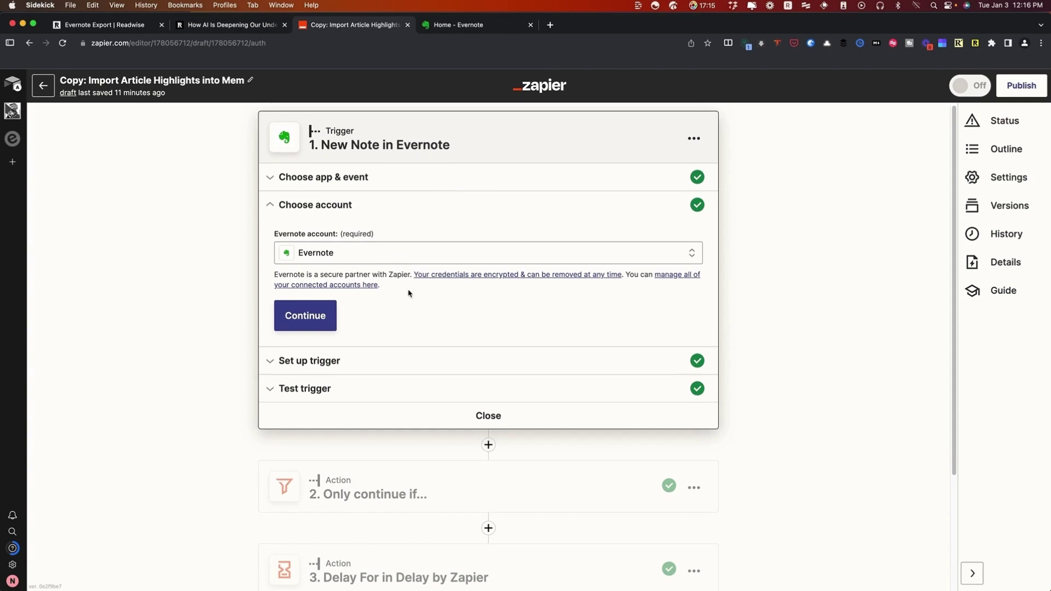
pyautogui.click(302, 316)
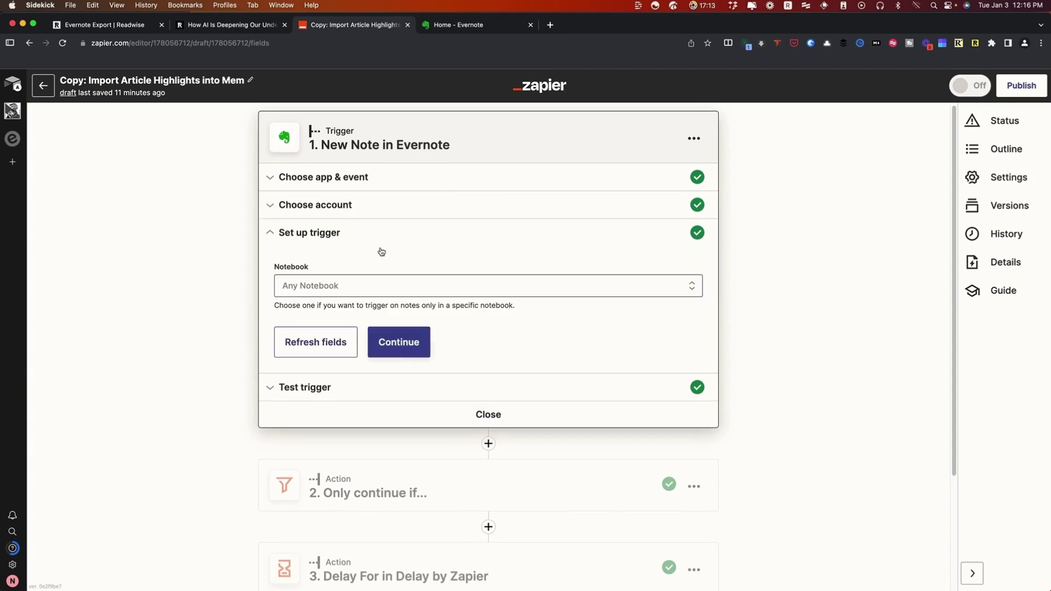
pyautogui.click(386, 298)
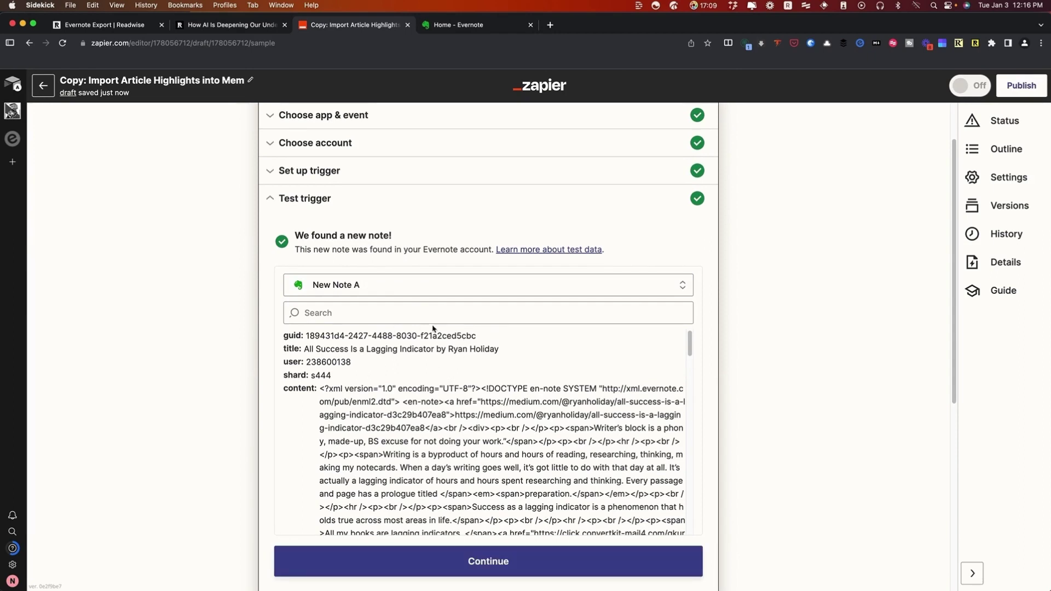
# Choose New Note D, 'The Tech That Will Invade Our Lives in 2023', as the trigger sample.
pyautogui.click(424, 287)
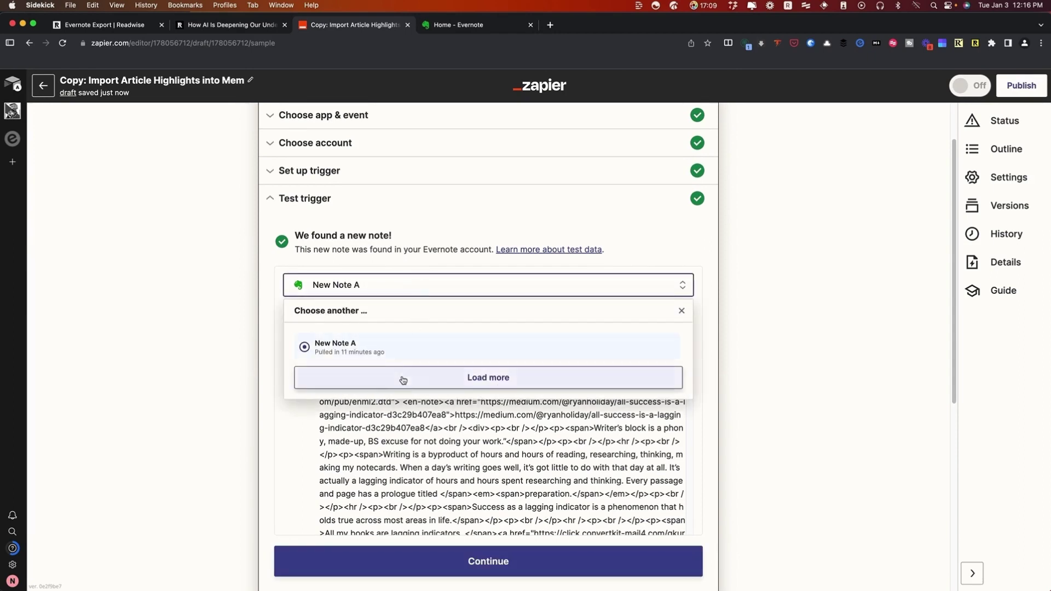
pyautogui.click(404, 377)
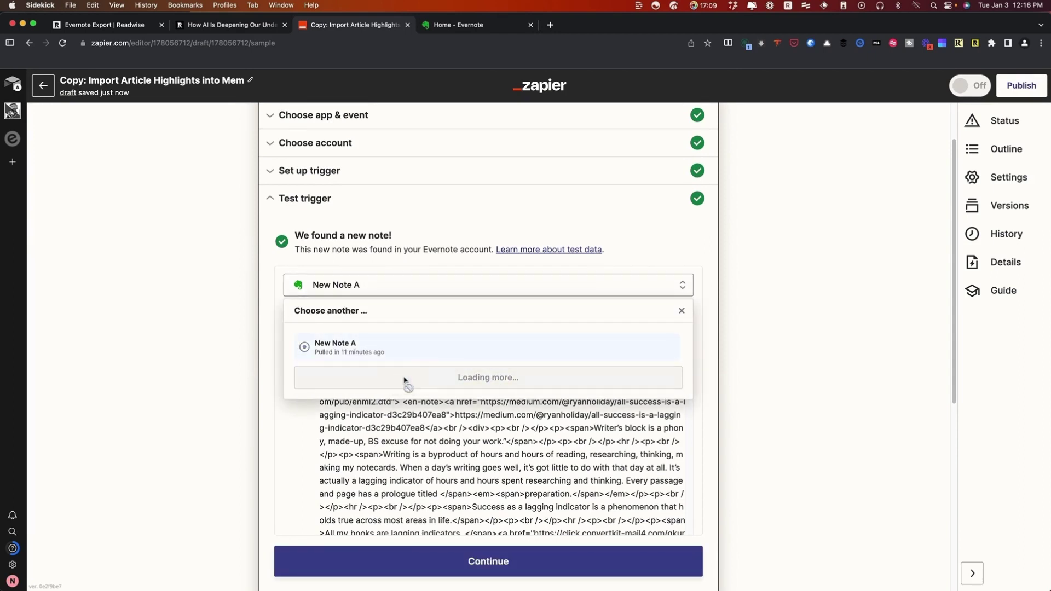
pyautogui.click(425, 357)
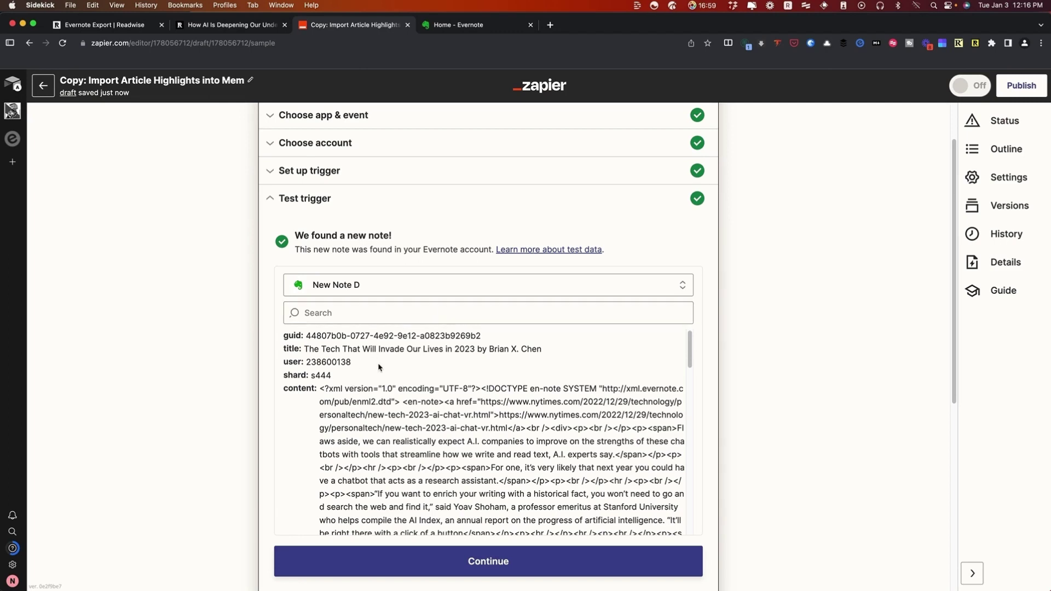
pyautogui.scroll(-15, 502, 352)
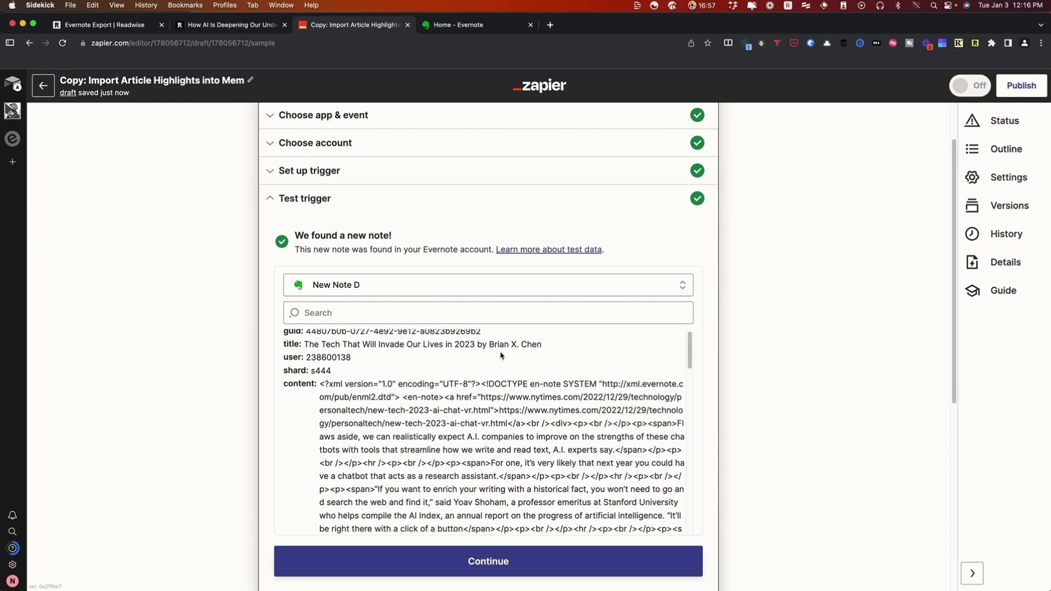
pyautogui.scroll(-10, 488, 386)
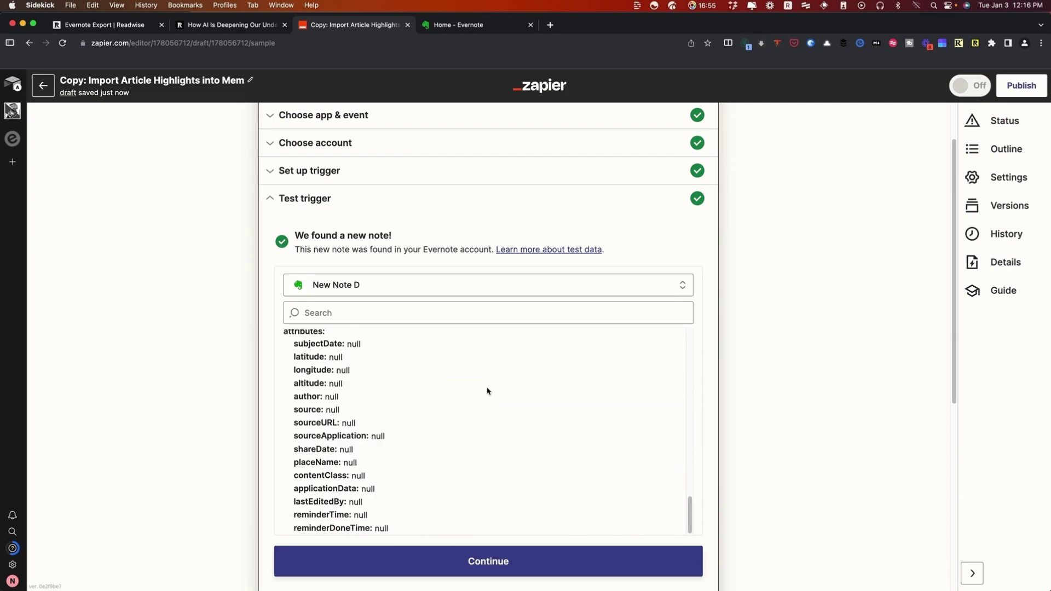
pyautogui.click(476, 438)
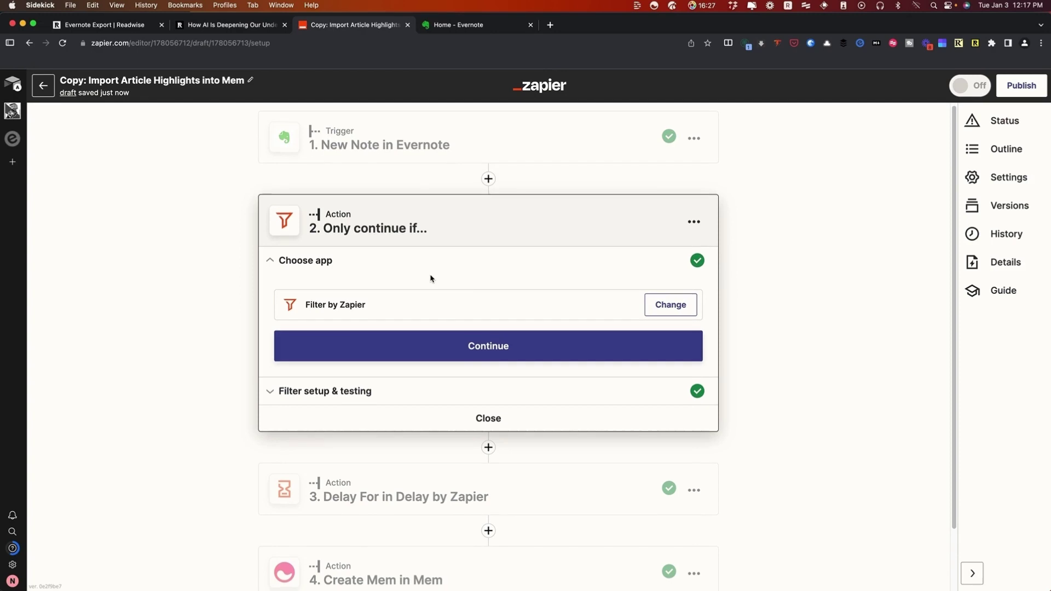
# Review the 'Only continue if...' filter step running on Filter by Zapier.
pyautogui.scroll(-3, 429, 280)
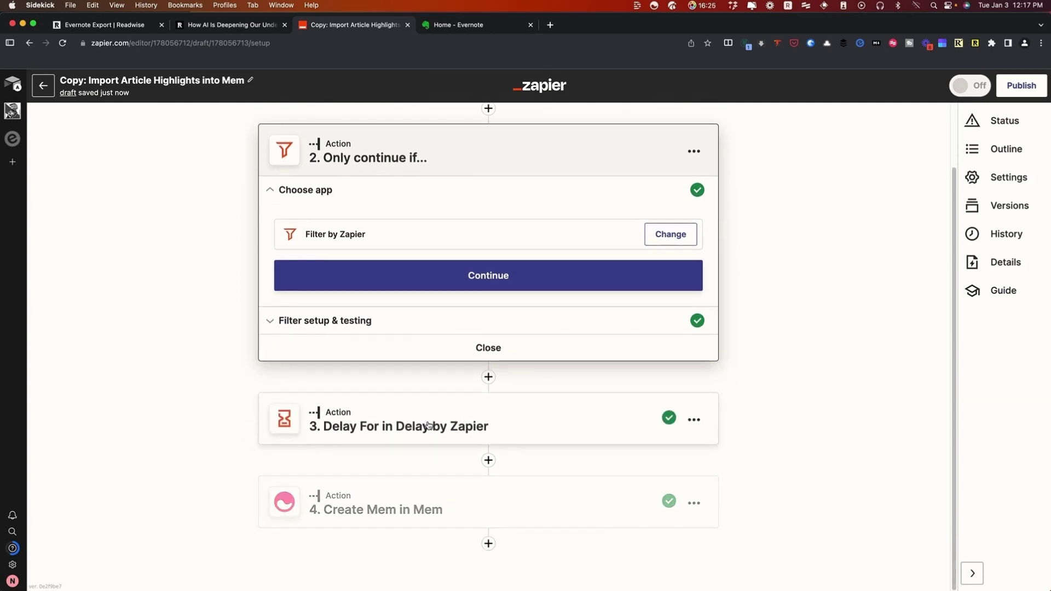
# Expand step 3 to review its Delay by Zapier app and Delay For event.
pyautogui.click(430, 406)
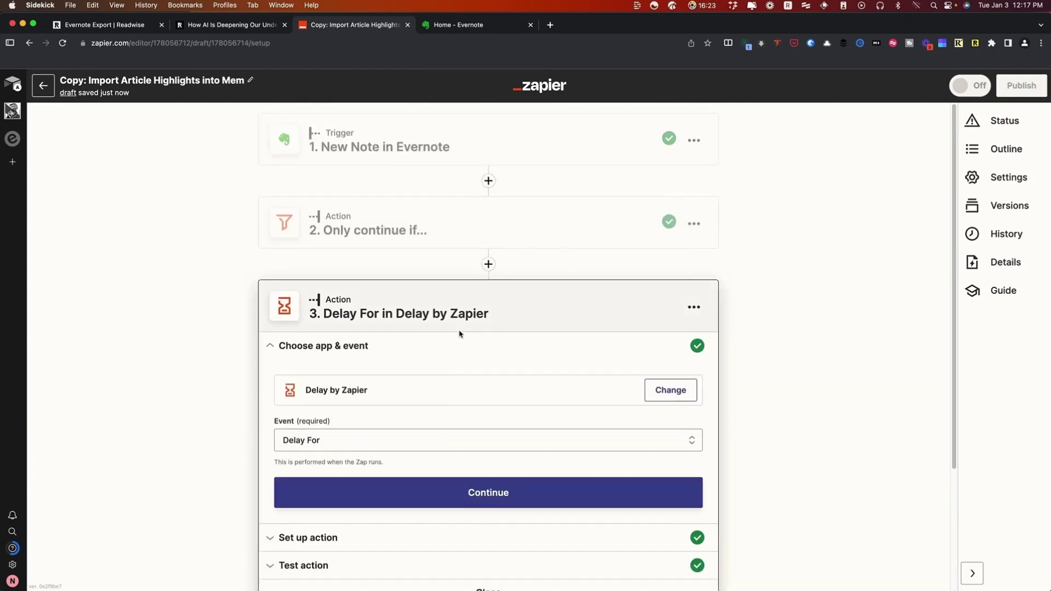
pyautogui.scroll(-2, 459, 334)
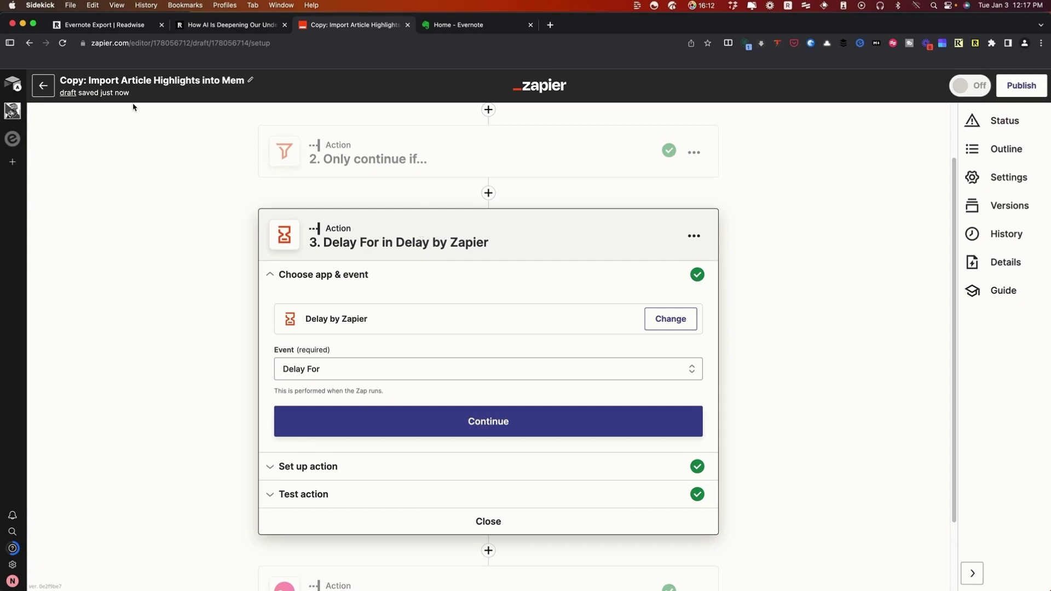
pyautogui.click(211, 25)
pyautogui.scroll(-4, 487, 524)
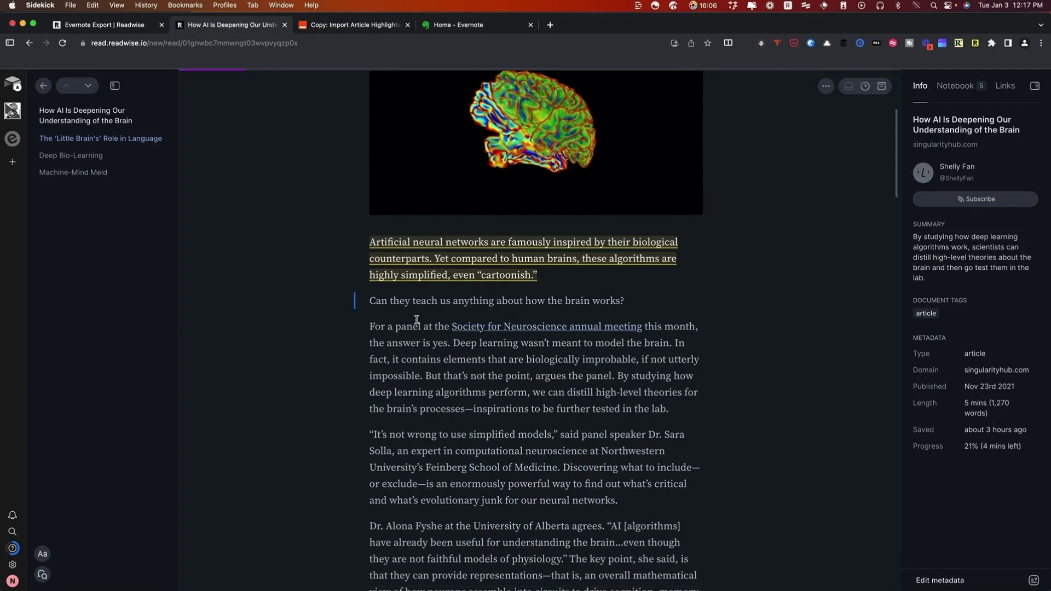
pyautogui.scroll(-2, 417, 320)
pyautogui.scroll(-3, 482, 335)
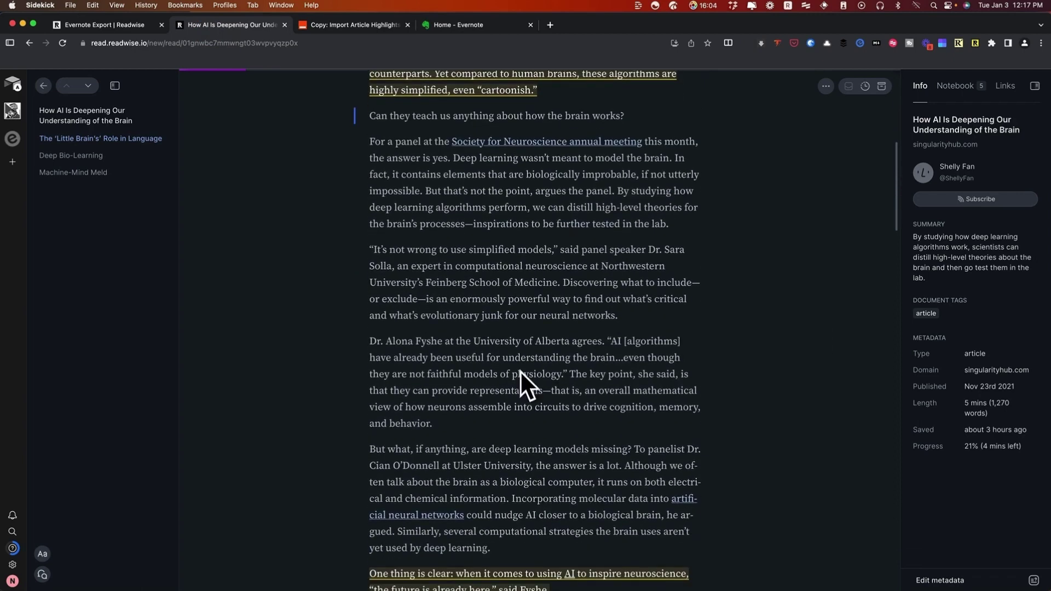
pyautogui.scroll(-2, 520, 378)
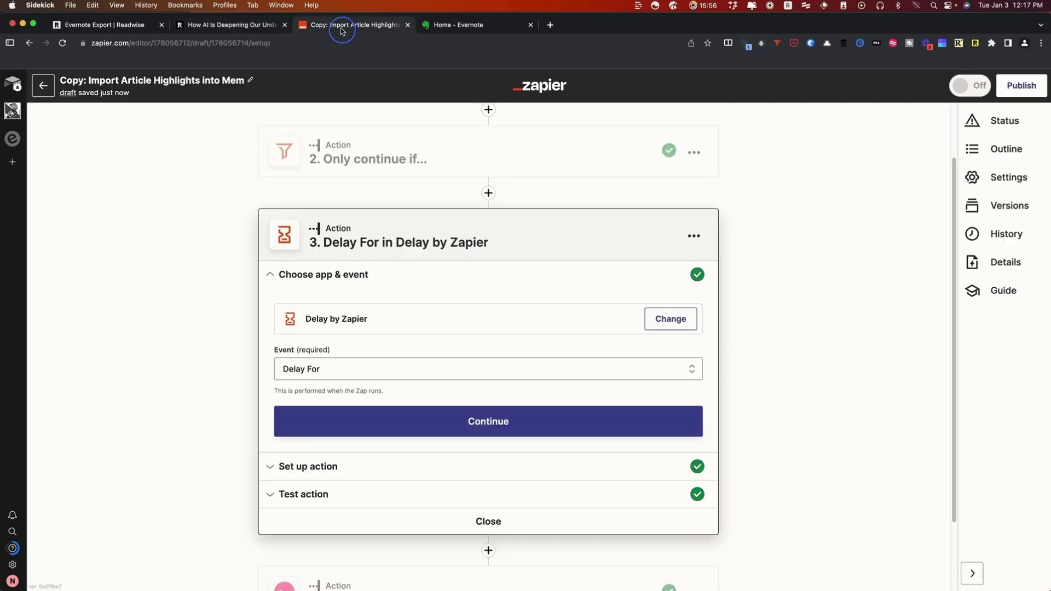
# Review the delay's setup, showing a value of 4 and unit hours.
pyautogui.click(353, 26)
pyautogui.scroll(-1, 391, 372)
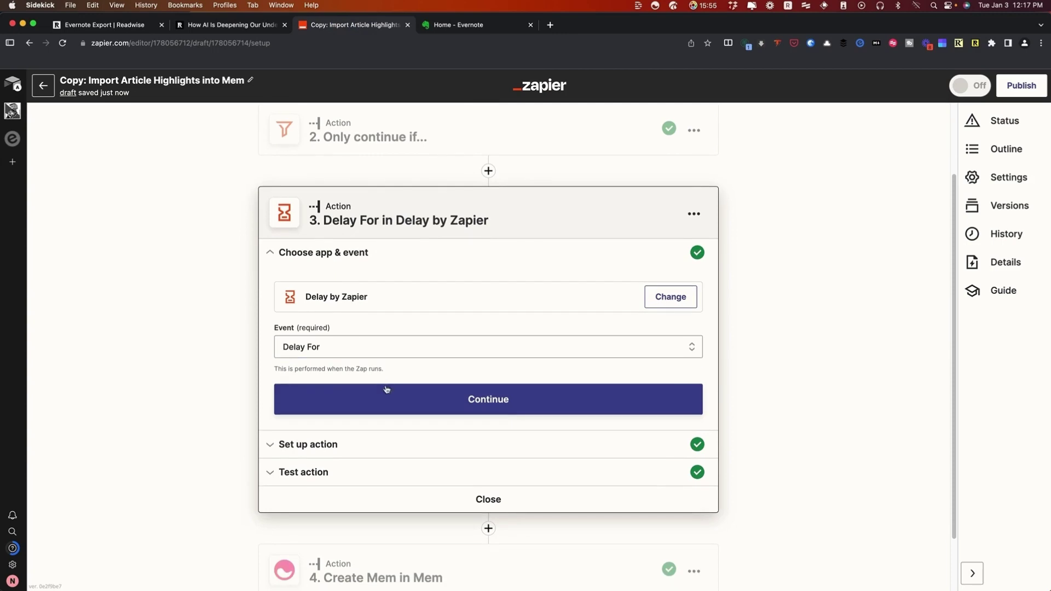
pyautogui.click(359, 453)
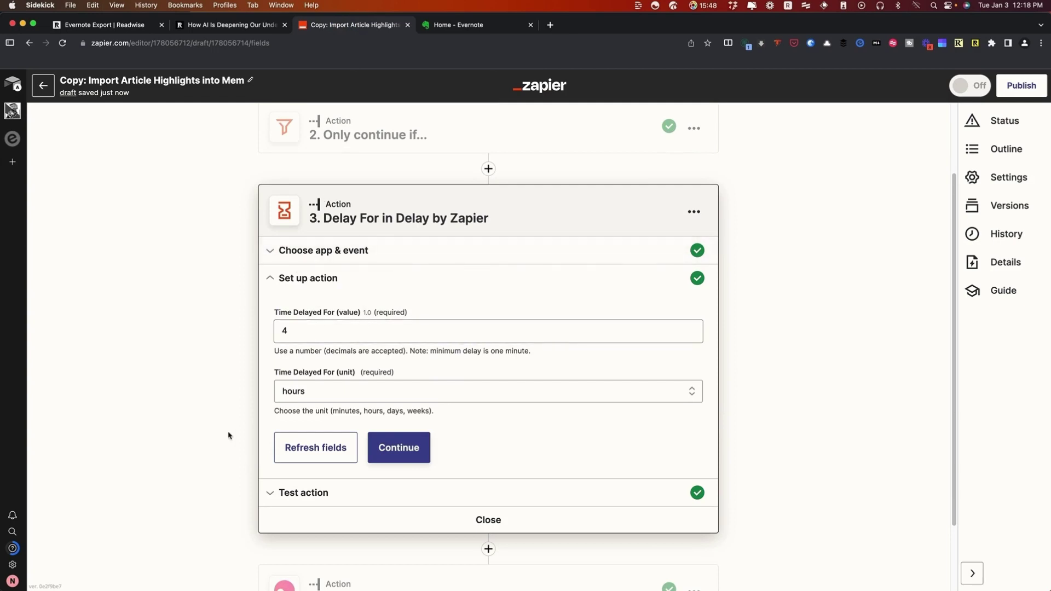
pyautogui.scroll(-1, 352, 299)
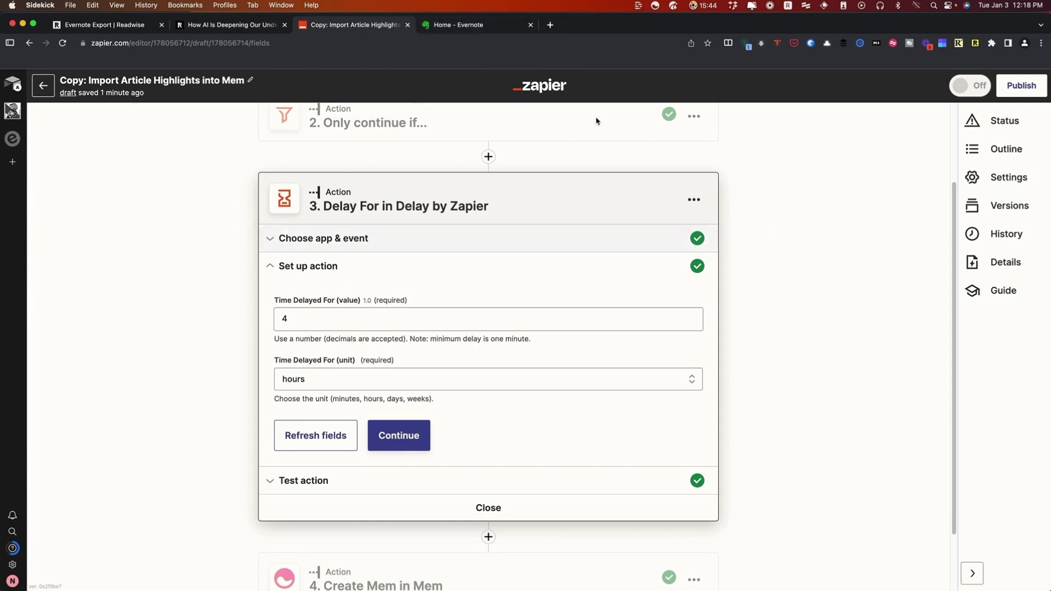
pyautogui.scroll(-2, 376, 274)
pyautogui.scroll(-2, 376, 274)
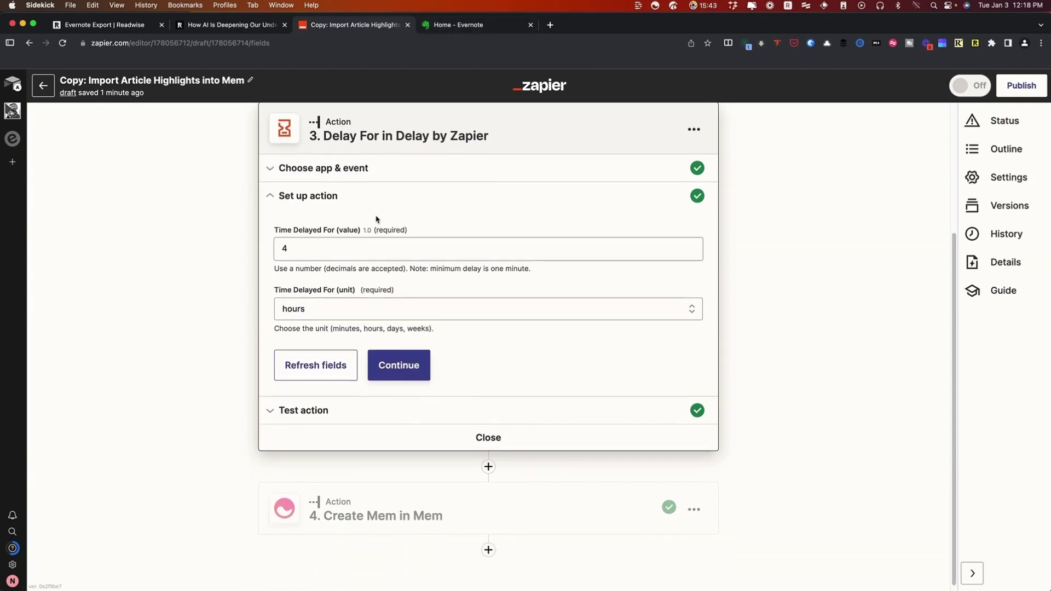
# Keep the 4-hour delay and retest it, getting release_at 2023-01-03T16:18:23-08:00.
pyautogui.click(448, 25)
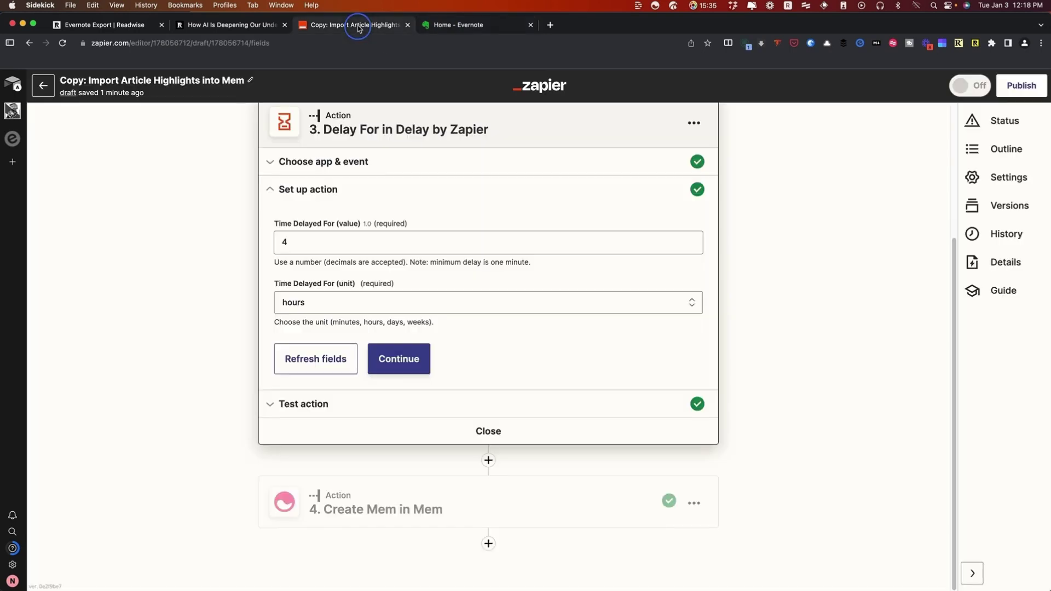
pyautogui.click(361, 25)
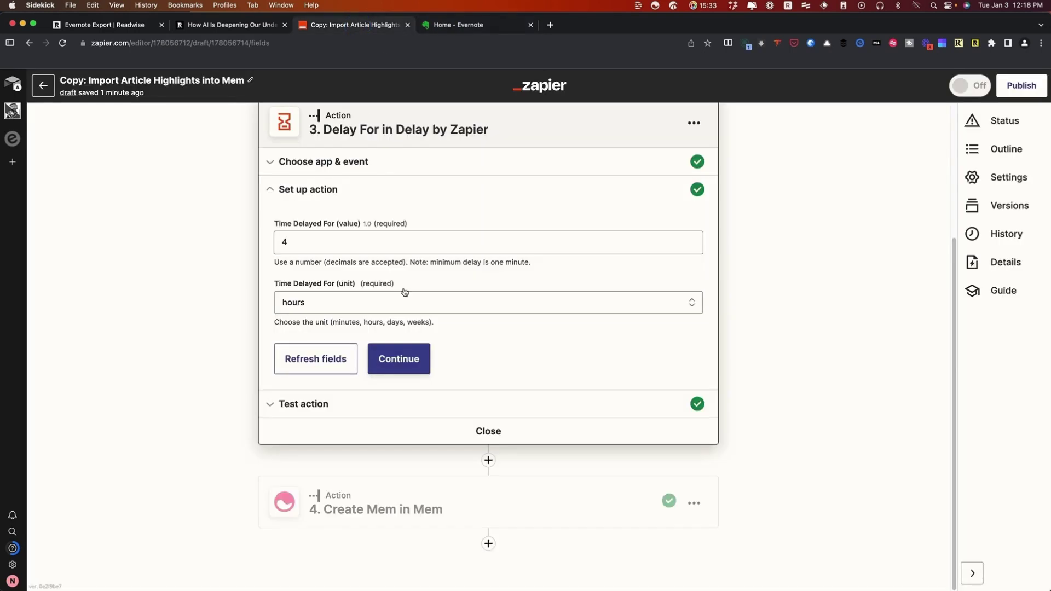
pyautogui.click(414, 365)
pyautogui.click(313, 400)
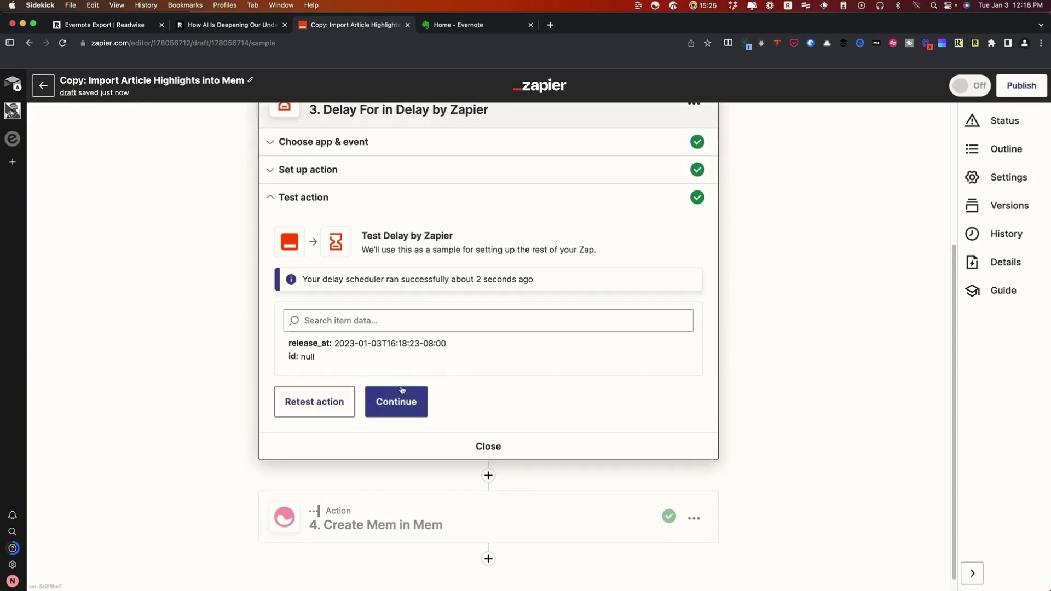
# Open the Create Mem step and keep Mem #2 as the Mem account.
pyautogui.click(402, 390)
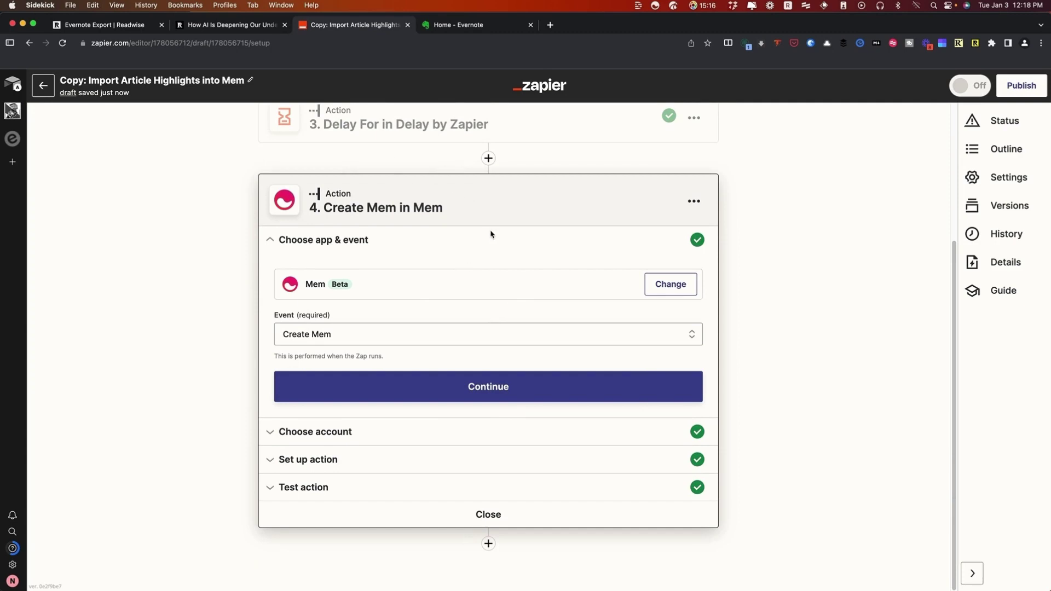
pyautogui.click(430, 398)
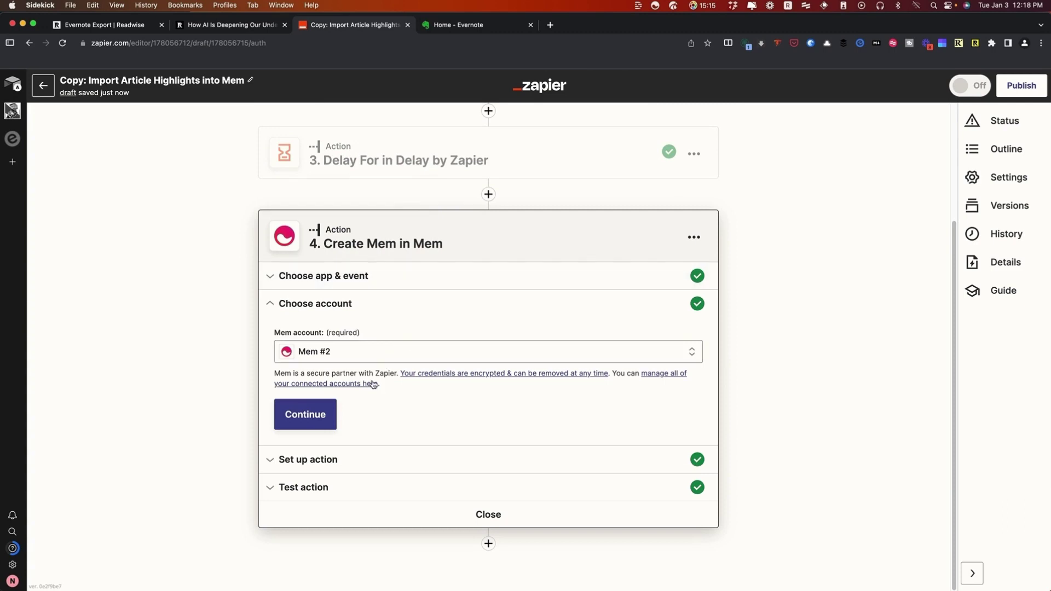
pyautogui.click(370, 345)
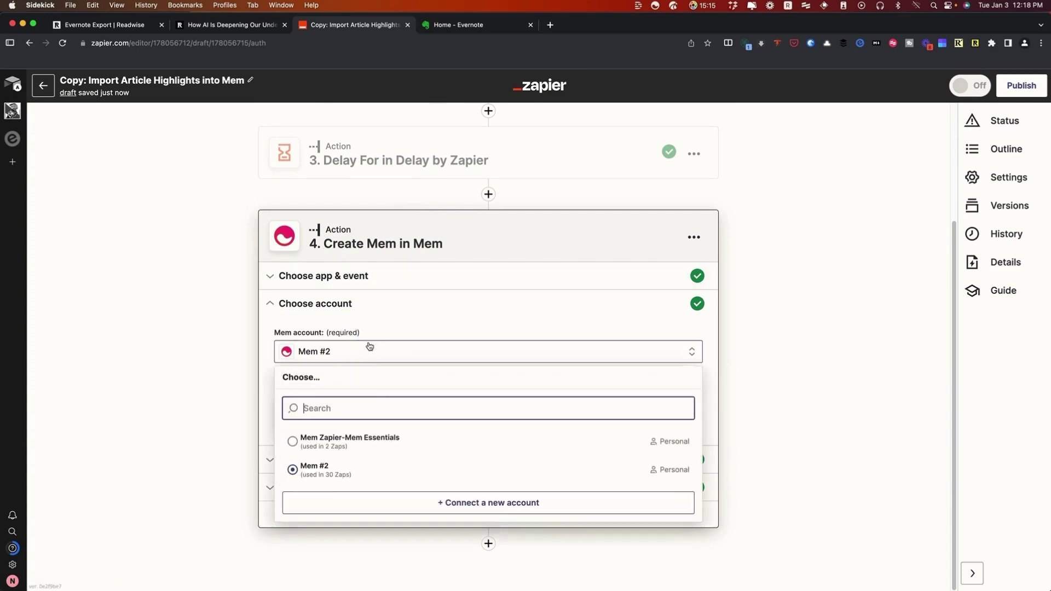
pyautogui.click(352, 449)
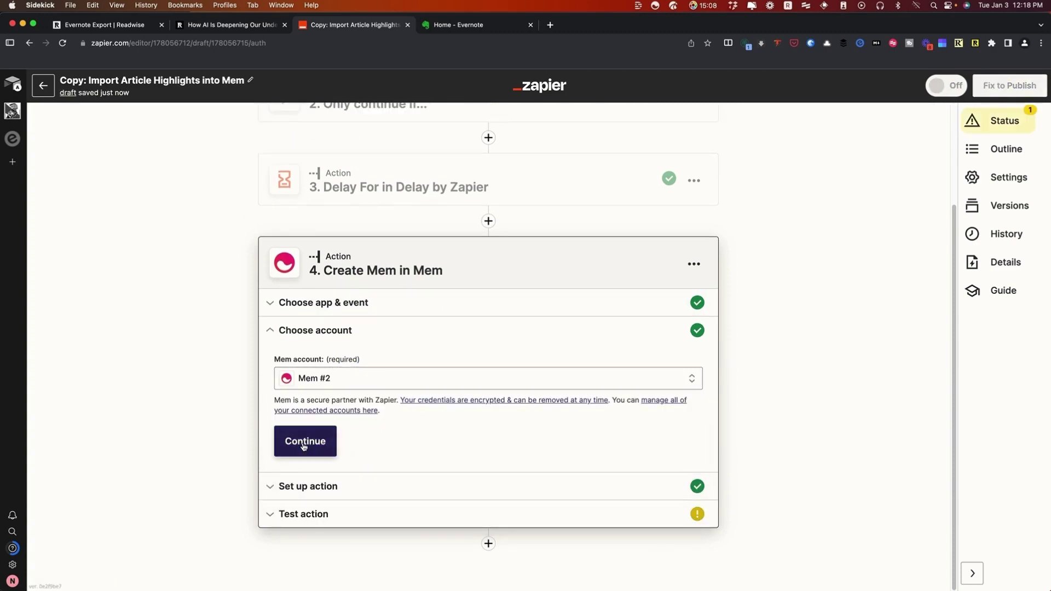
# Review the Mem Content mapping Title, Tags and Content Text, with Read and Archived False.
pyautogui.click(330, 440)
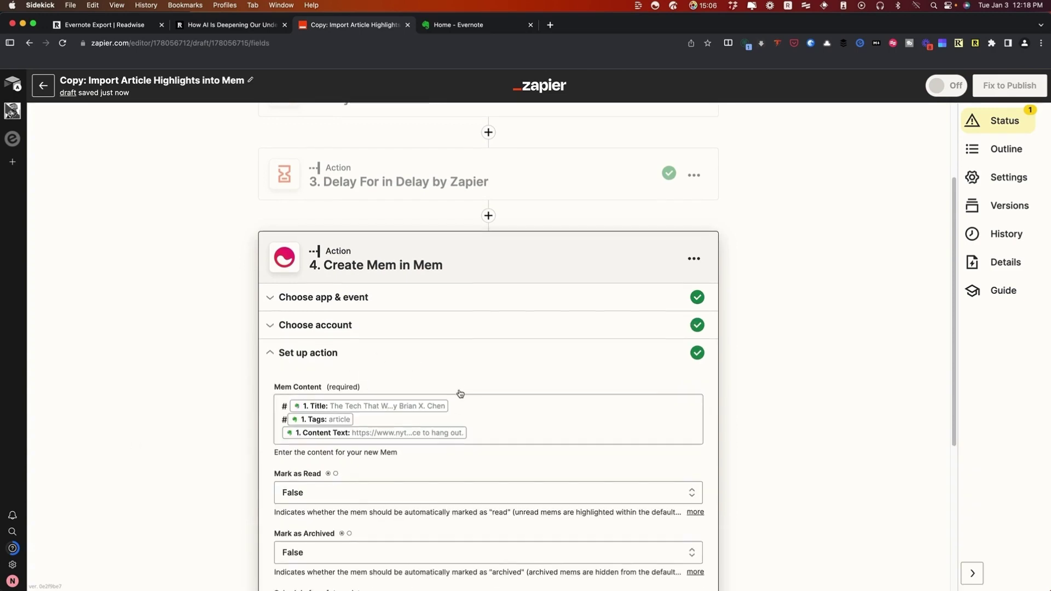
pyautogui.scroll(-2, 284, 368)
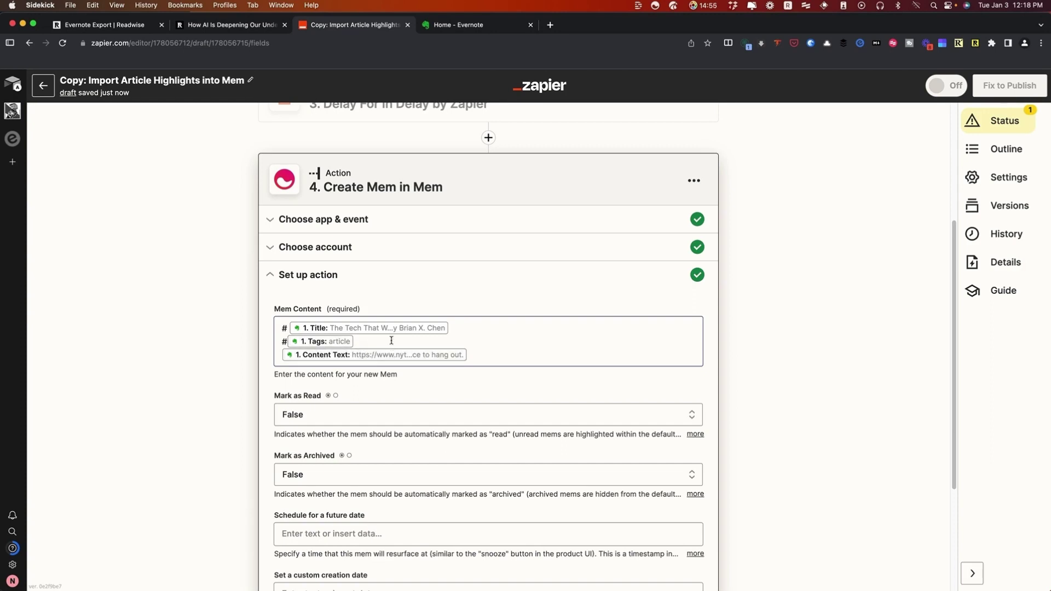
pyautogui.scroll(-1, 390, 345)
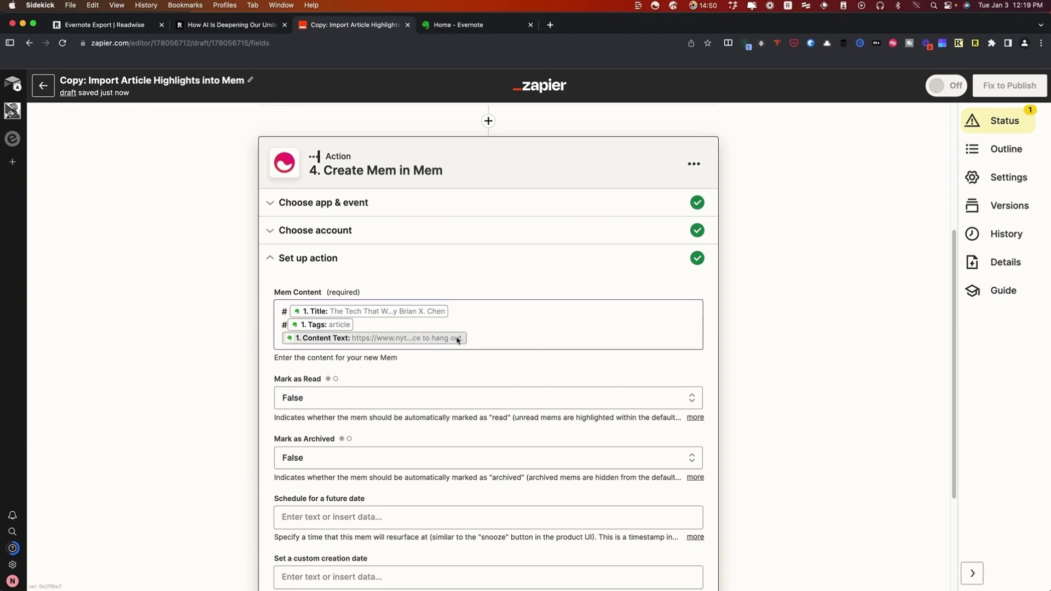
pyautogui.scroll(-5, 457, 340)
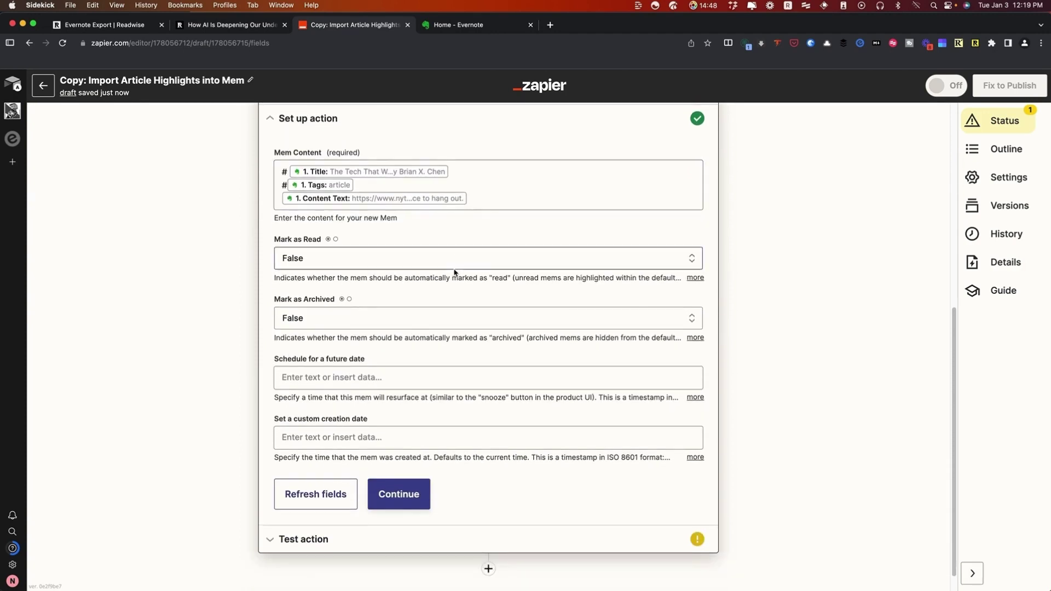
# Send a test mem to Mem and get back its id and link.
pyautogui.click(399, 469)
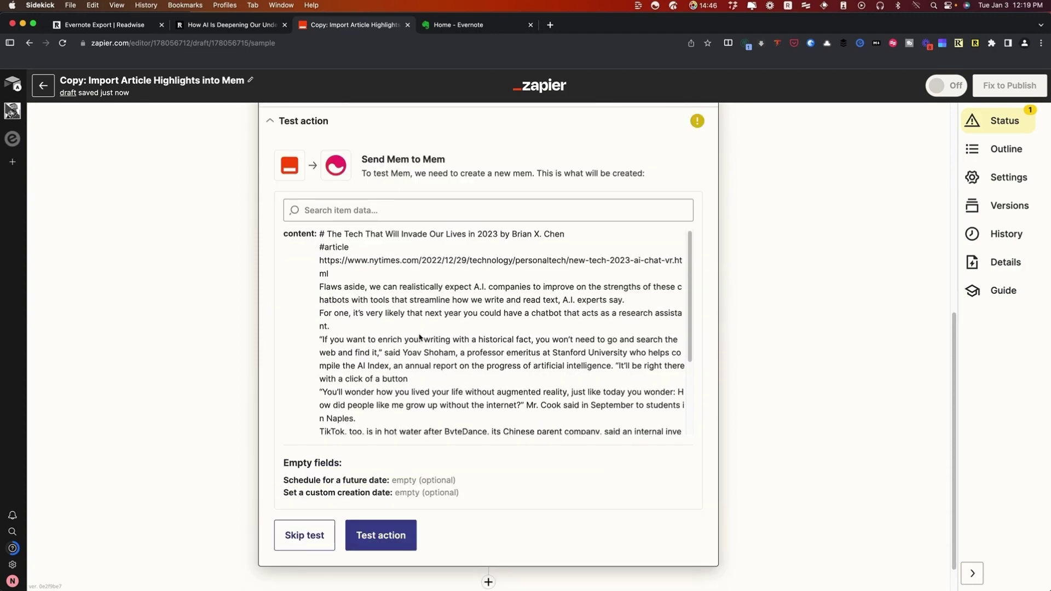
pyautogui.scroll(-5, 430, 263)
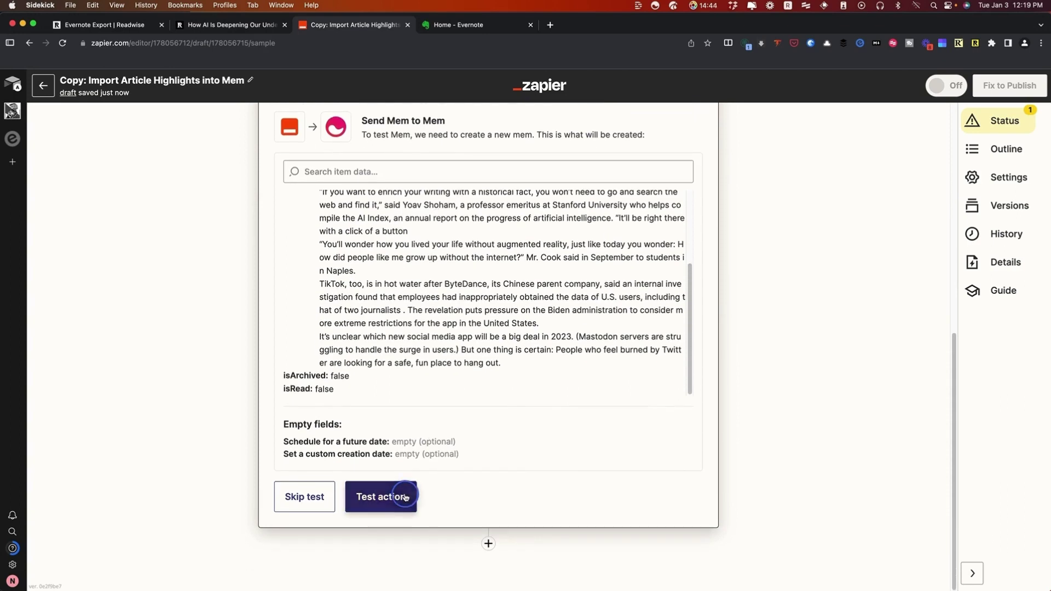
pyautogui.click(403, 512)
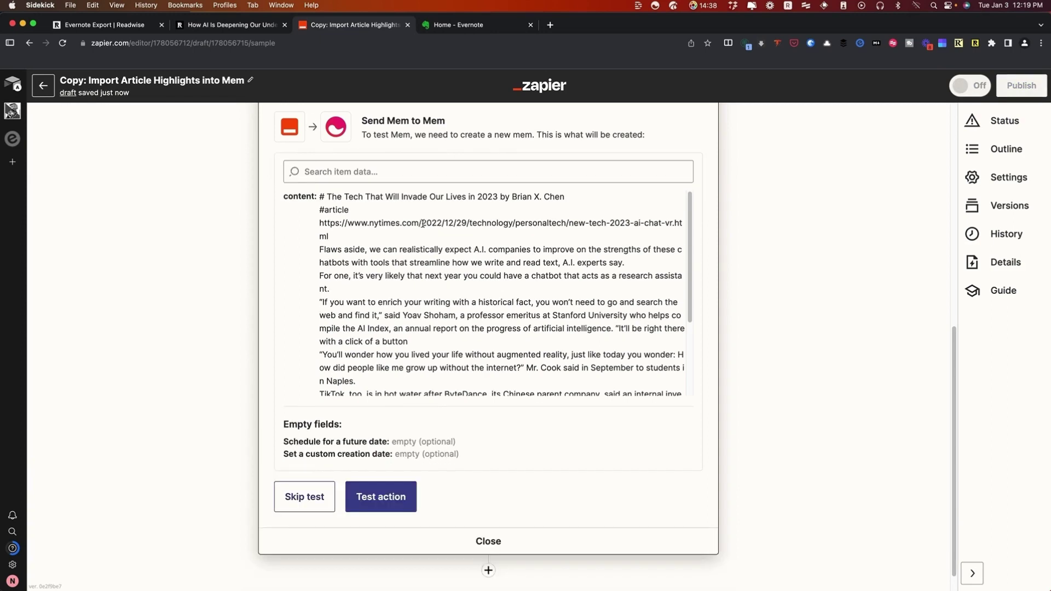
pyautogui.moveTo(572, 556)
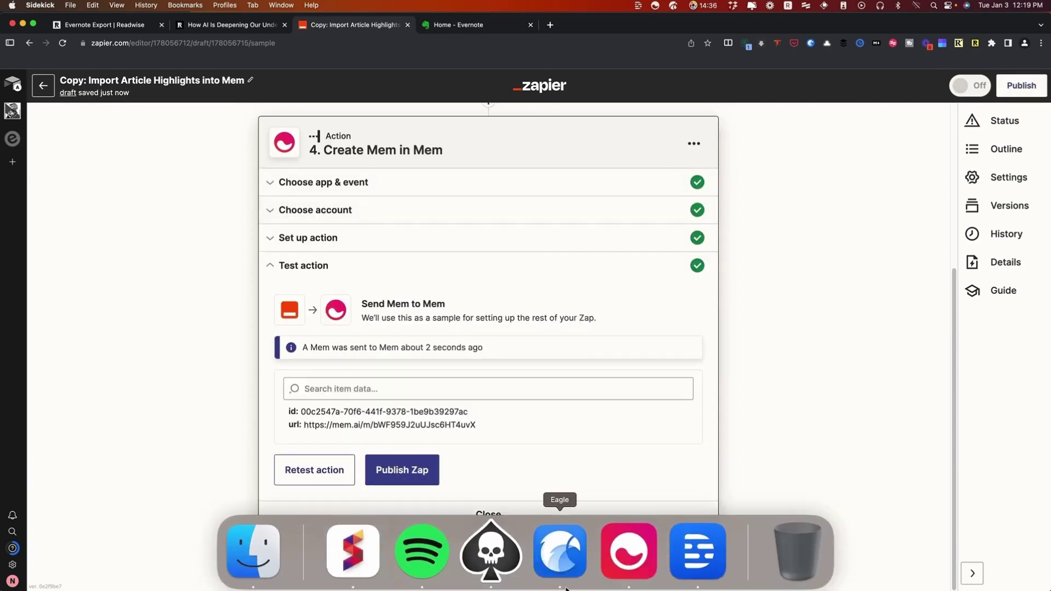
pyautogui.click(618, 568)
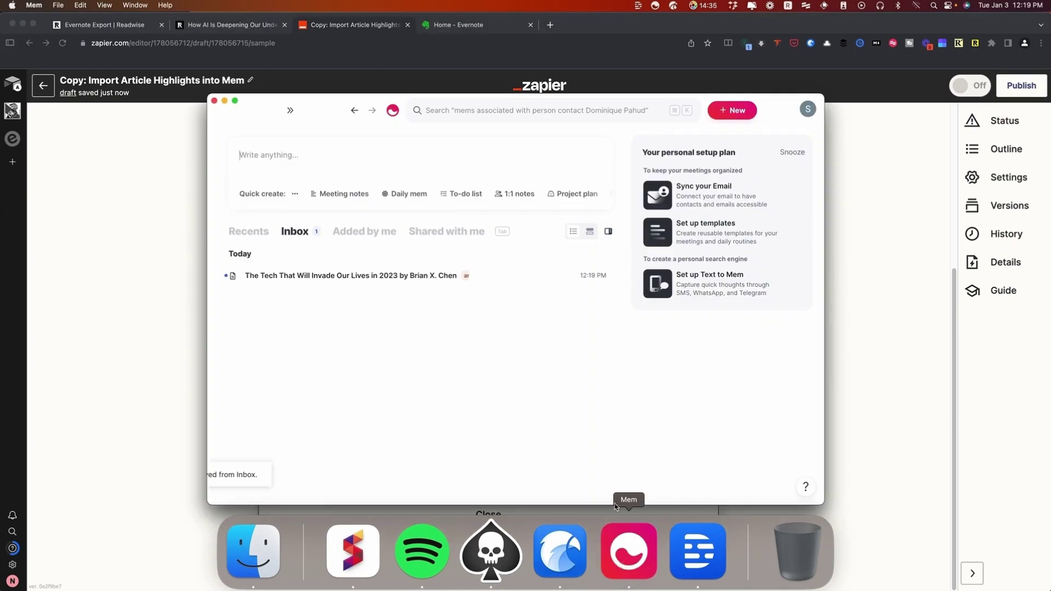
pyautogui.click(393, 277)
pyautogui.scroll(-5, 403, 273)
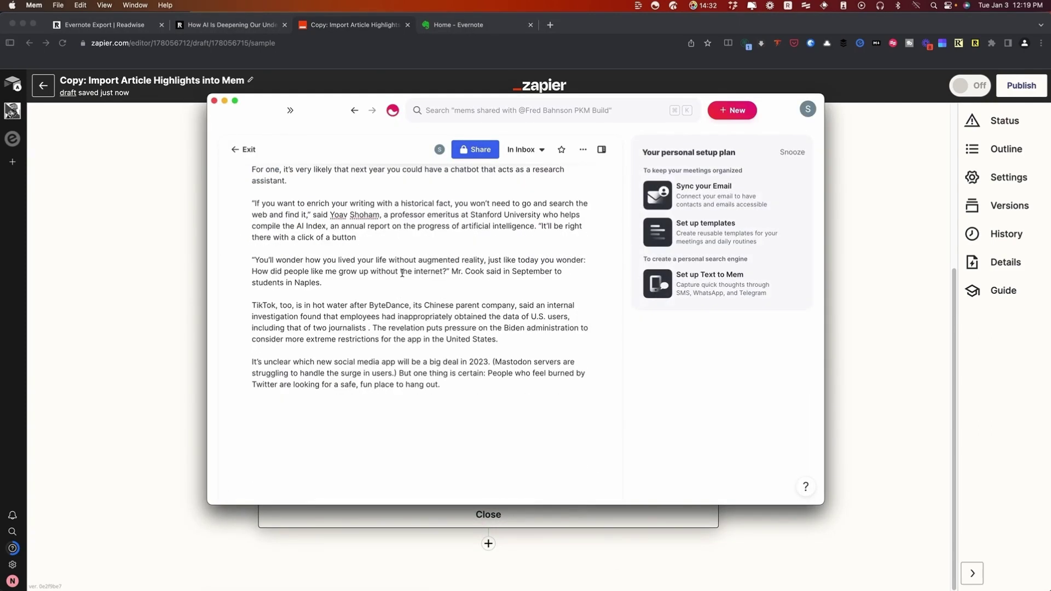
pyautogui.scroll(6, 401, 305)
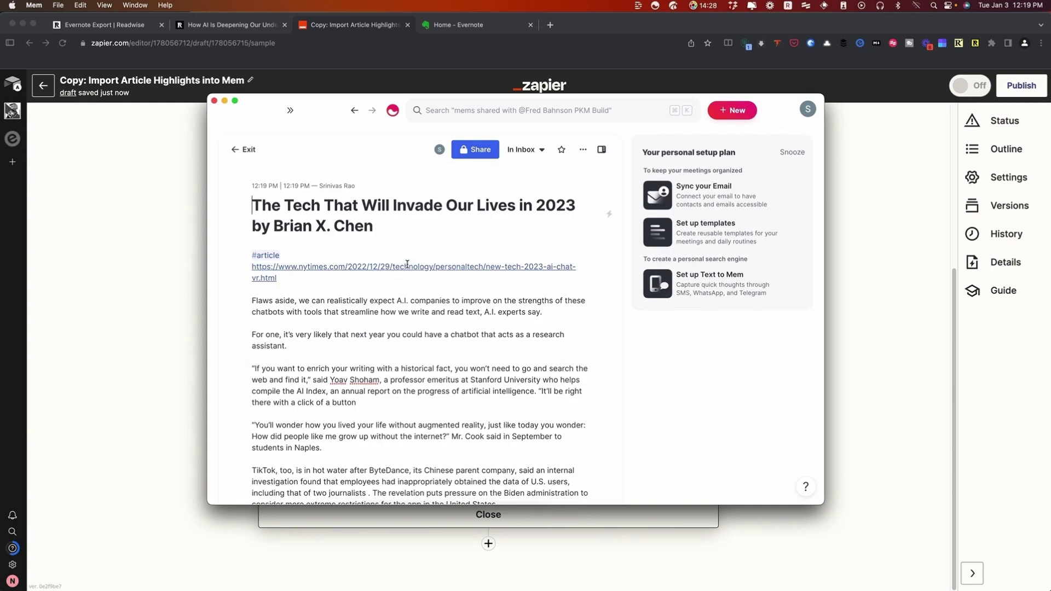
pyautogui.click(244, 150)
pyautogui.click(164, 232)
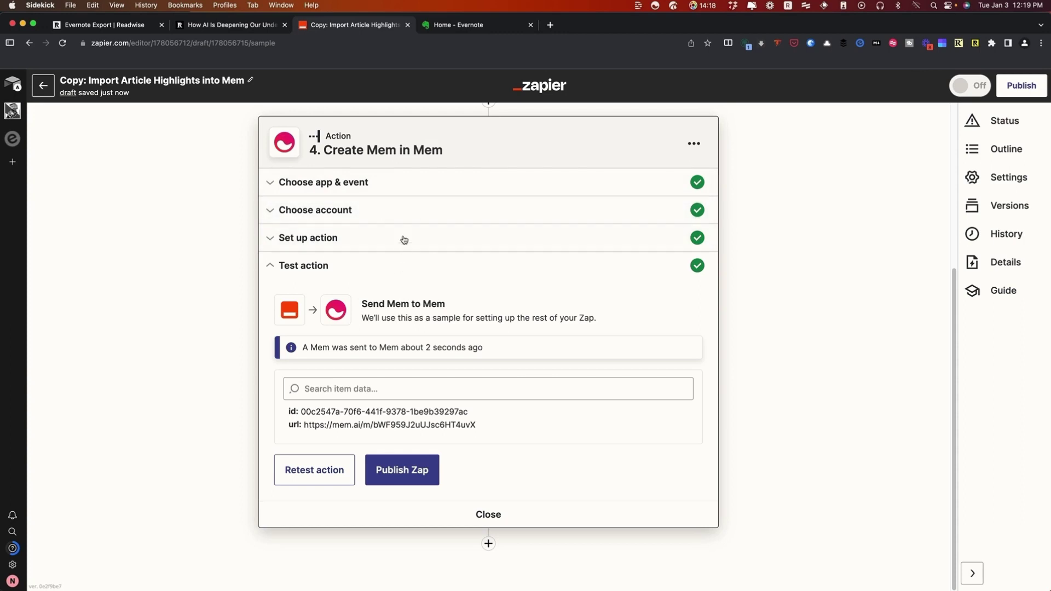
pyautogui.scroll(5, 386, 309)
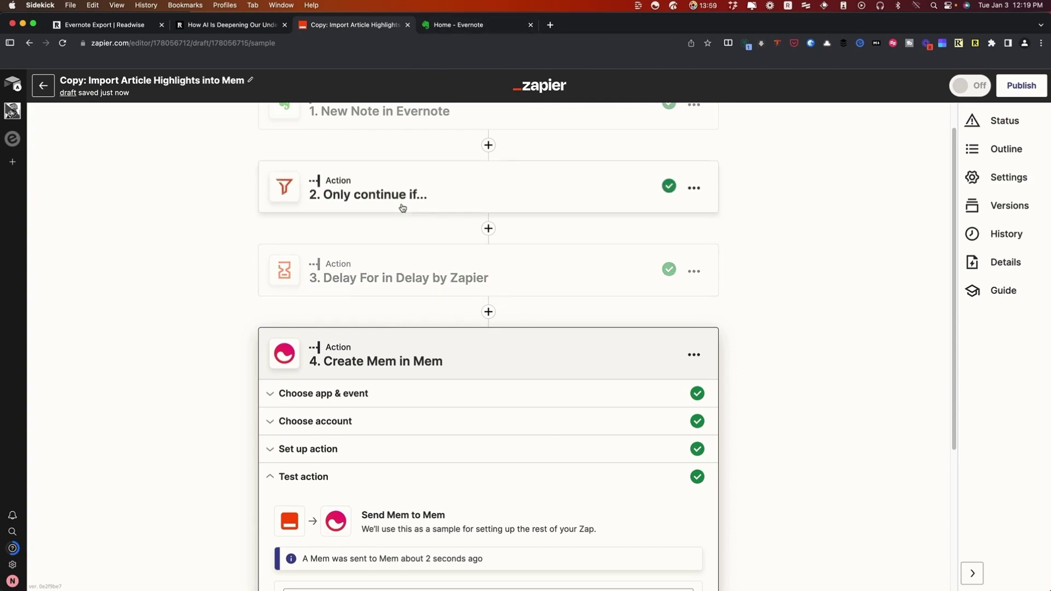
# Open The Evolving Self note in Evernote, then return to the Zapier editor.
pyautogui.click(466, 29)
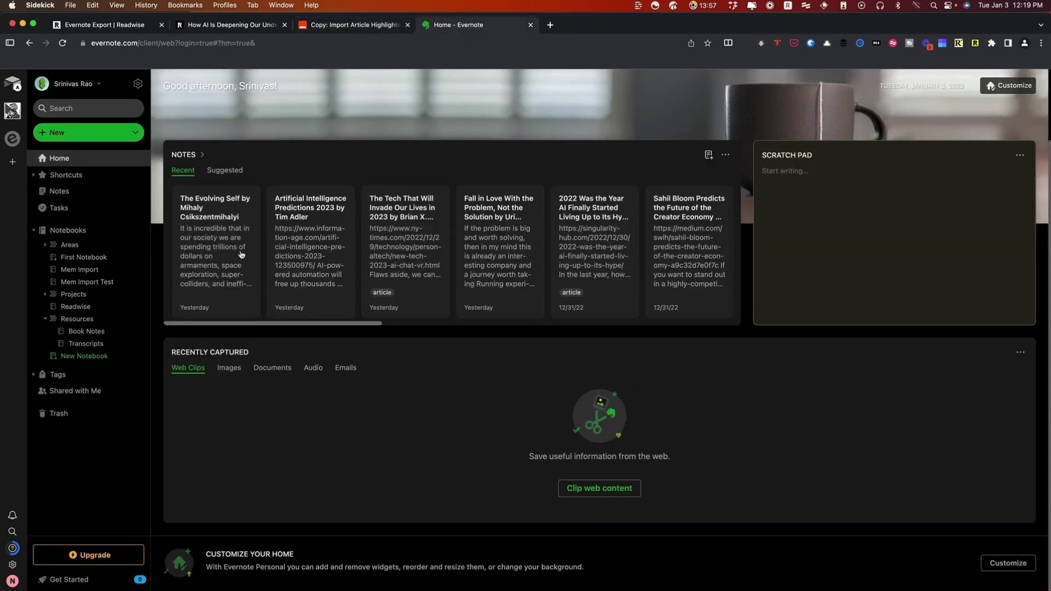
pyautogui.click(236, 245)
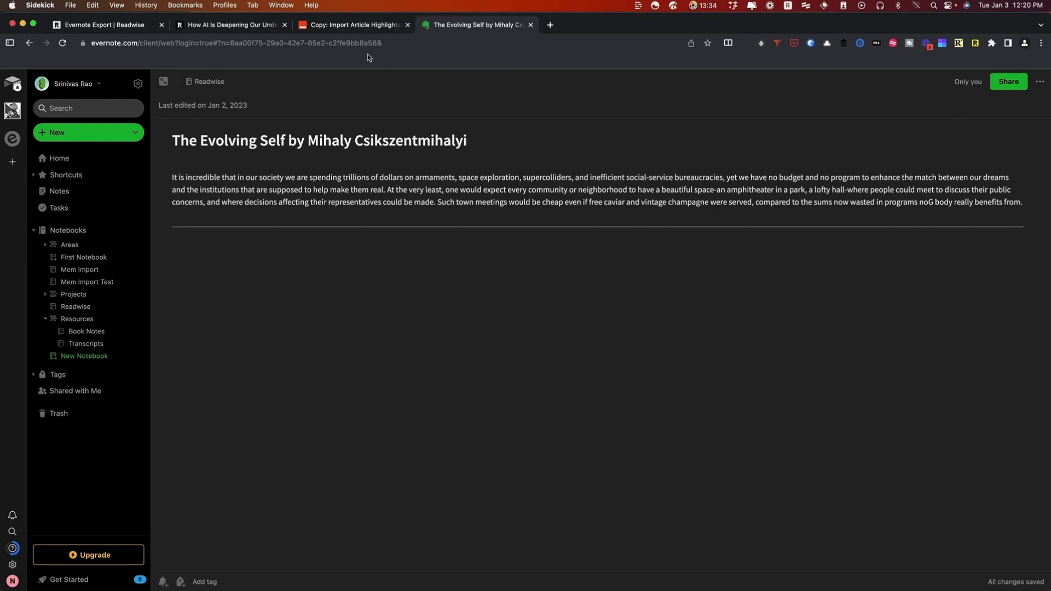
pyautogui.click(351, 25)
pyautogui.scroll(3, 369, 211)
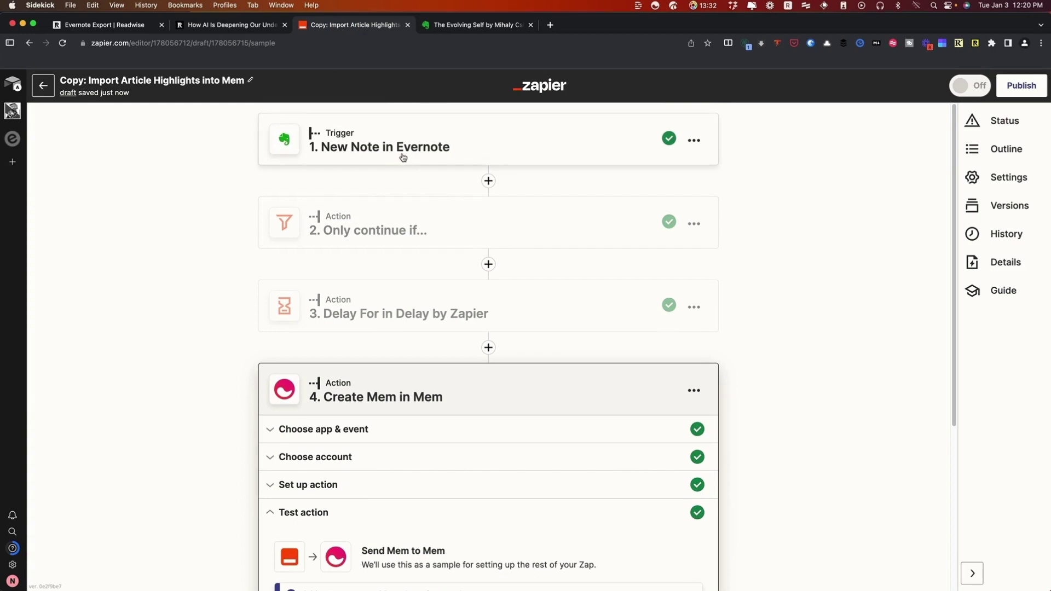
# Open Readwise's Export Highlights page under Connect & Sync, then return to the brain article.
pyautogui.click(104, 25)
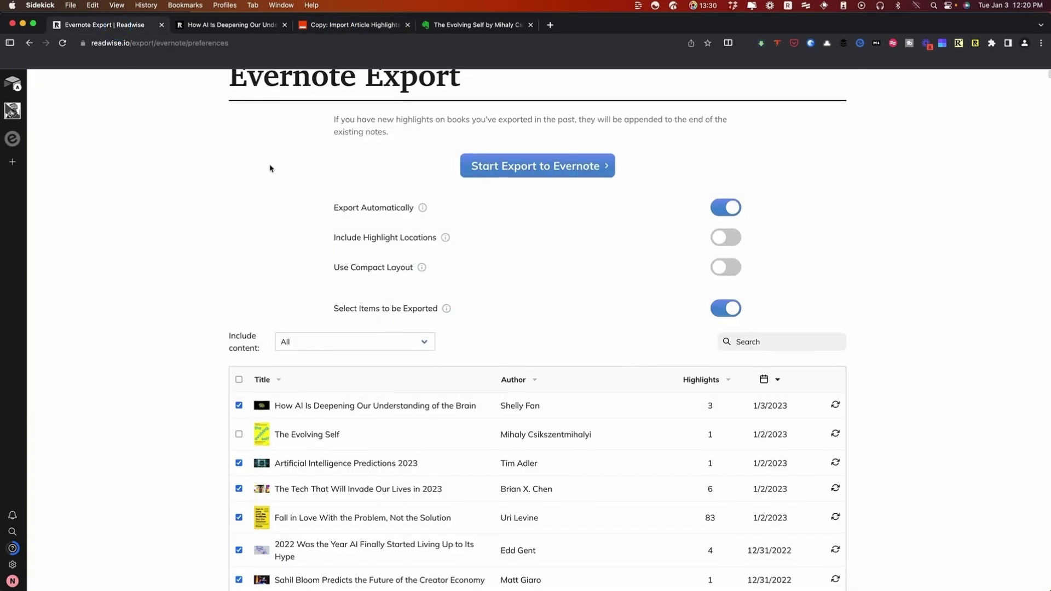
pyautogui.scroll(2, 285, 169)
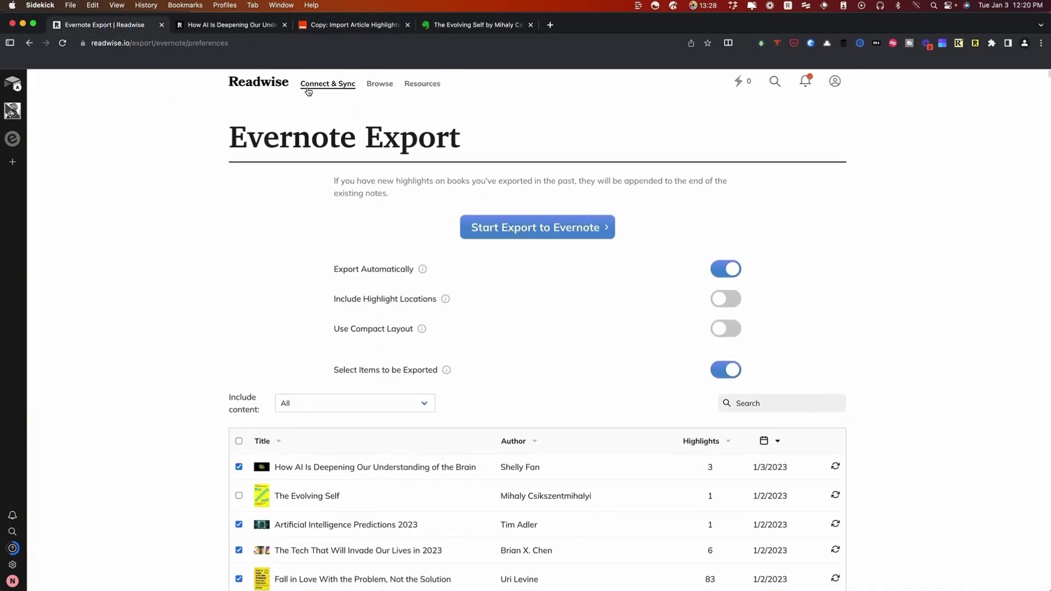
pyautogui.moveTo(308, 92)
pyautogui.click(315, 114)
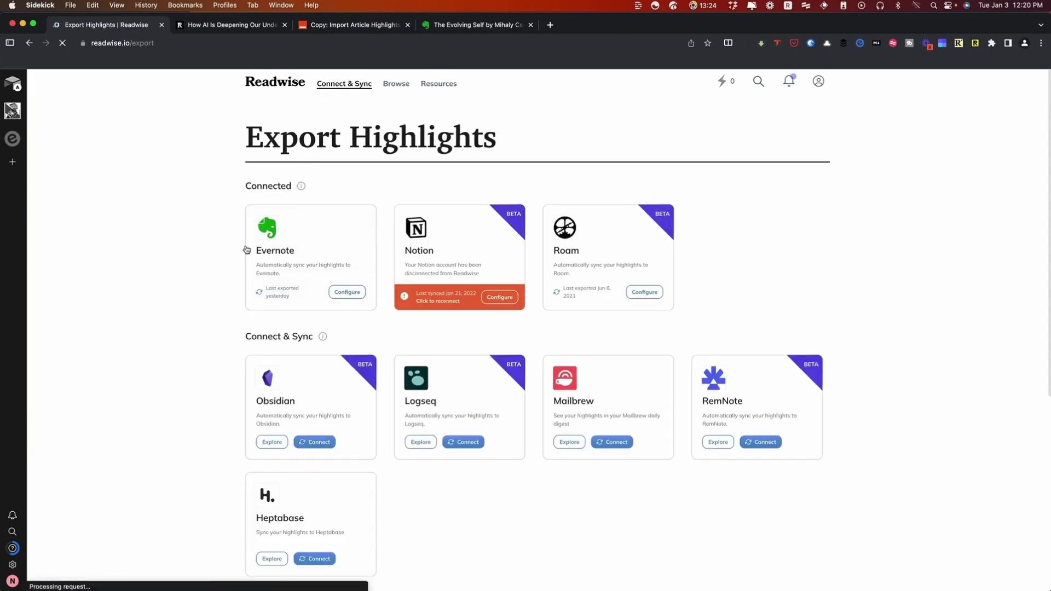
pyautogui.click(238, 31)
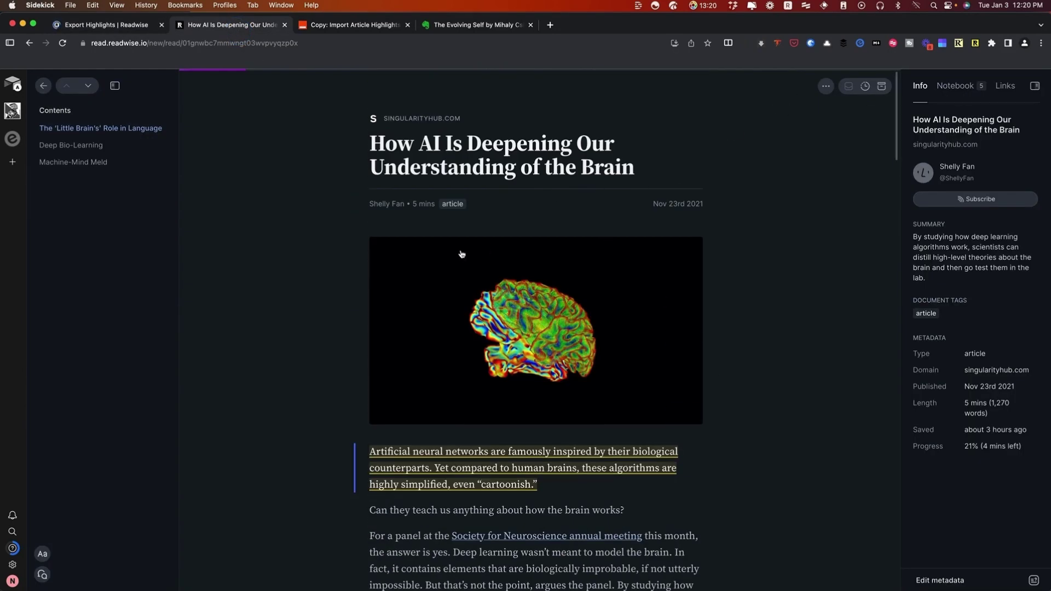
# Scroll further through the brain article, then switch back to the Copy: Import Article Highlights zap tab.
pyautogui.scroll(-2, 513, 300)
pyautogui.scroll(-3, 512, 300)
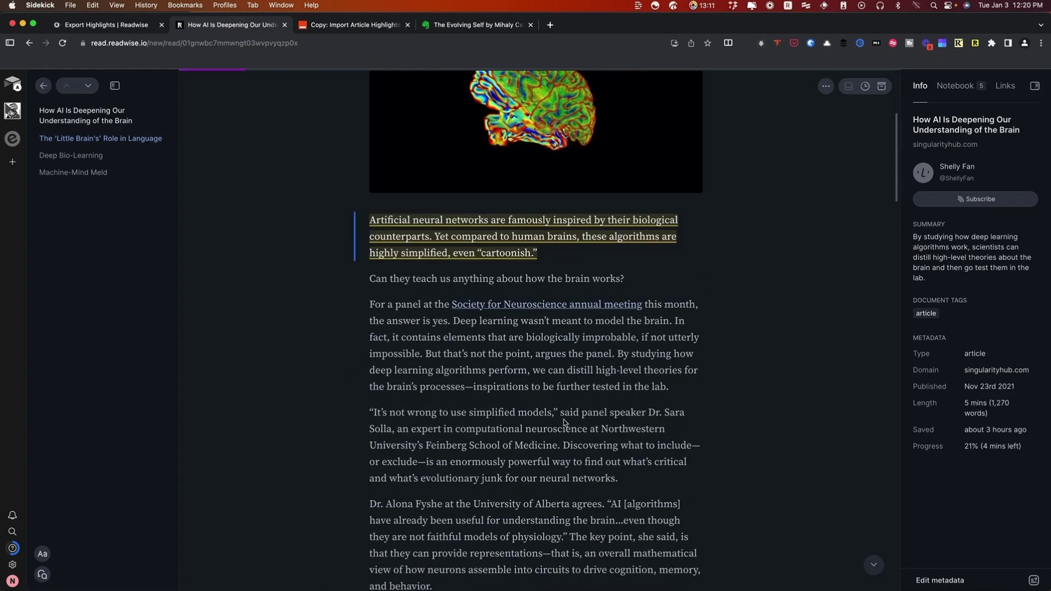
pyautogui.scroll(-2, 481, 399)
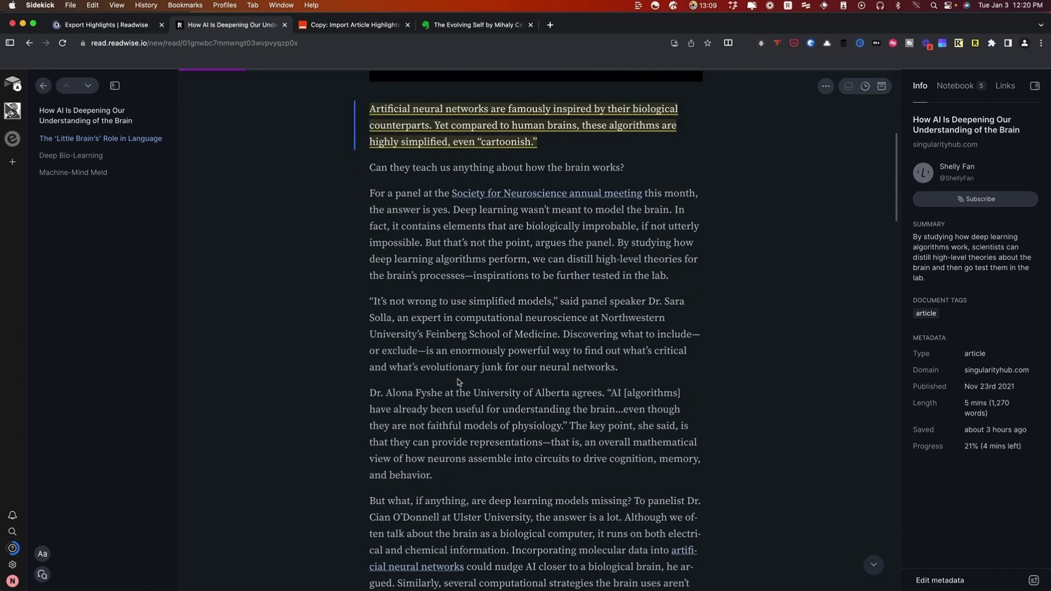
pyautogui.click(344, 26)
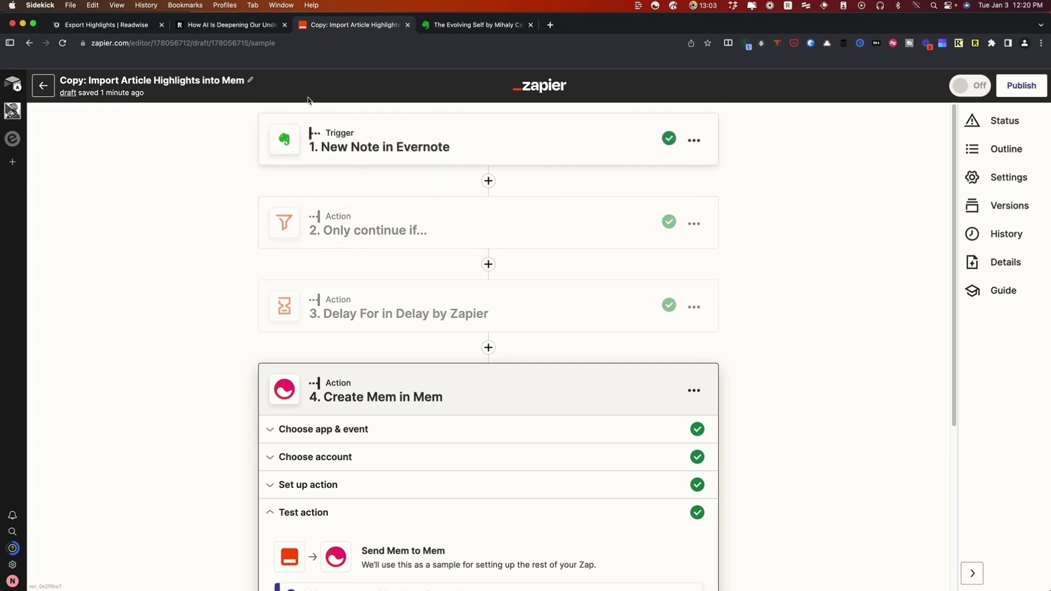
# Expand the 'Only continue if…' filter, 'Delay For' and 'Create Mem in Mem' steps in turn.
pyautogui.click(405, 236)
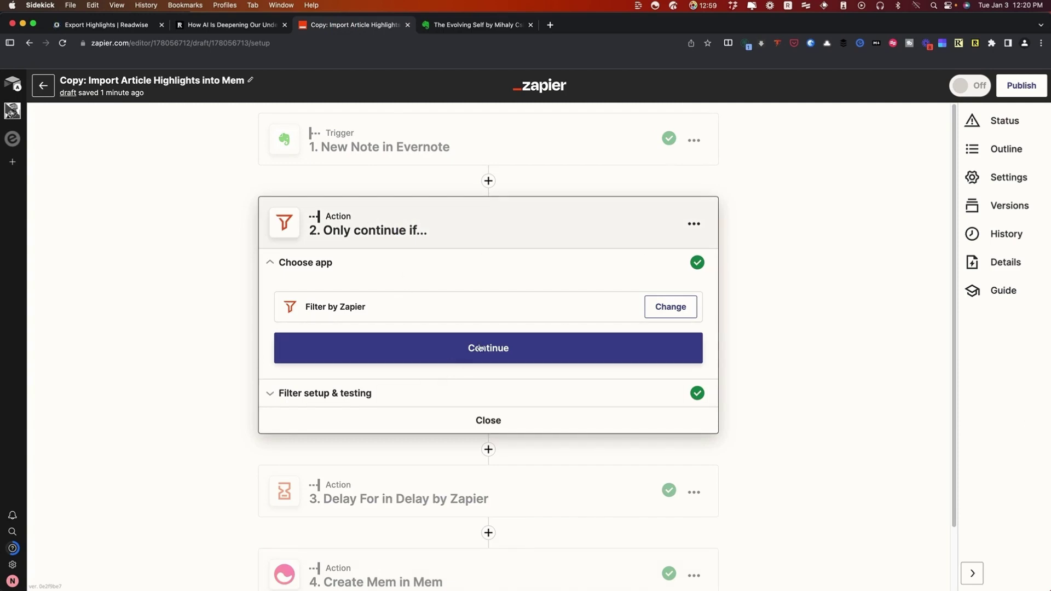
pyautogui.scroll(-3, 331, 329)
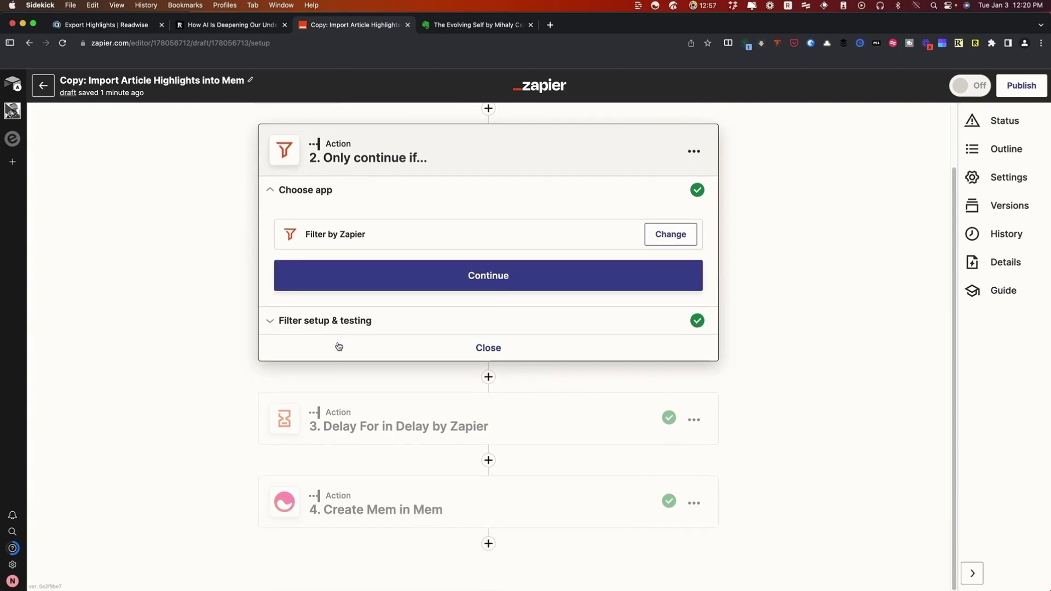
pyautogui.click(365, 406)
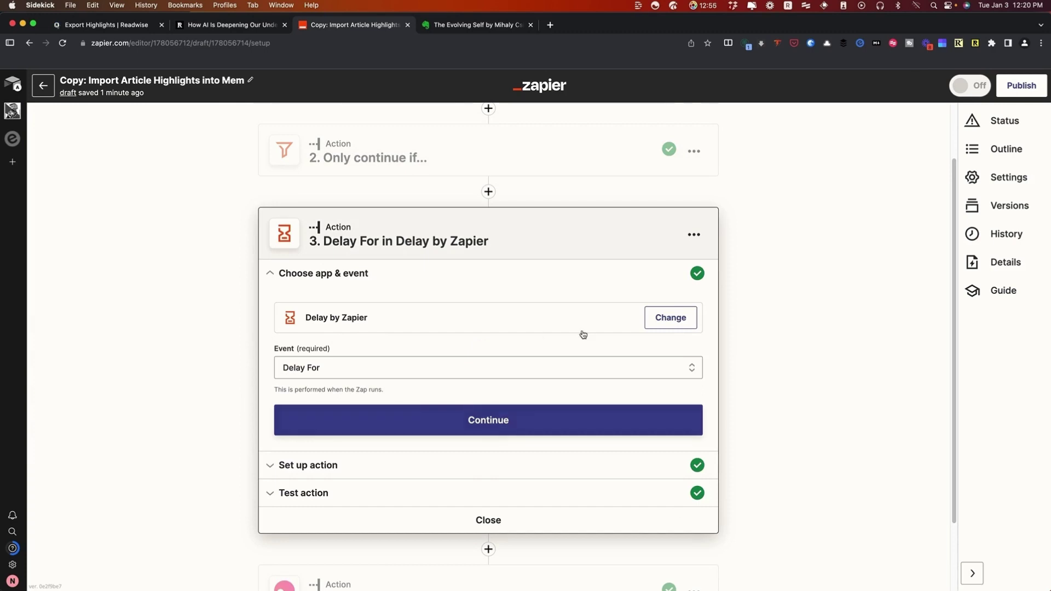
pyautogui.scroll(-3, 471, 337)
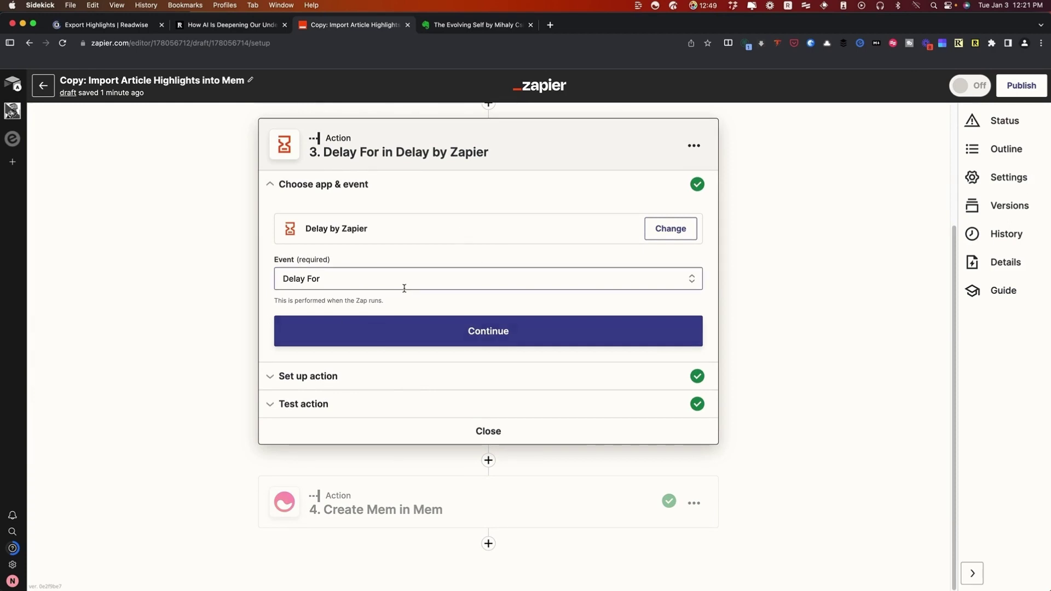
pyautogui.click(293, 520)
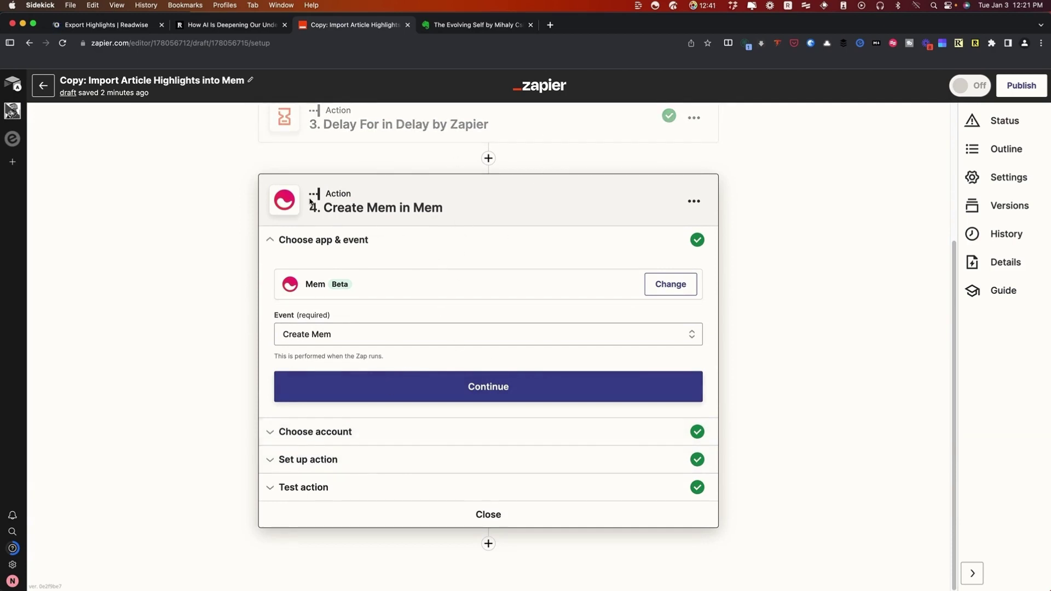
pyautogui.scroll(1, 357, 245)
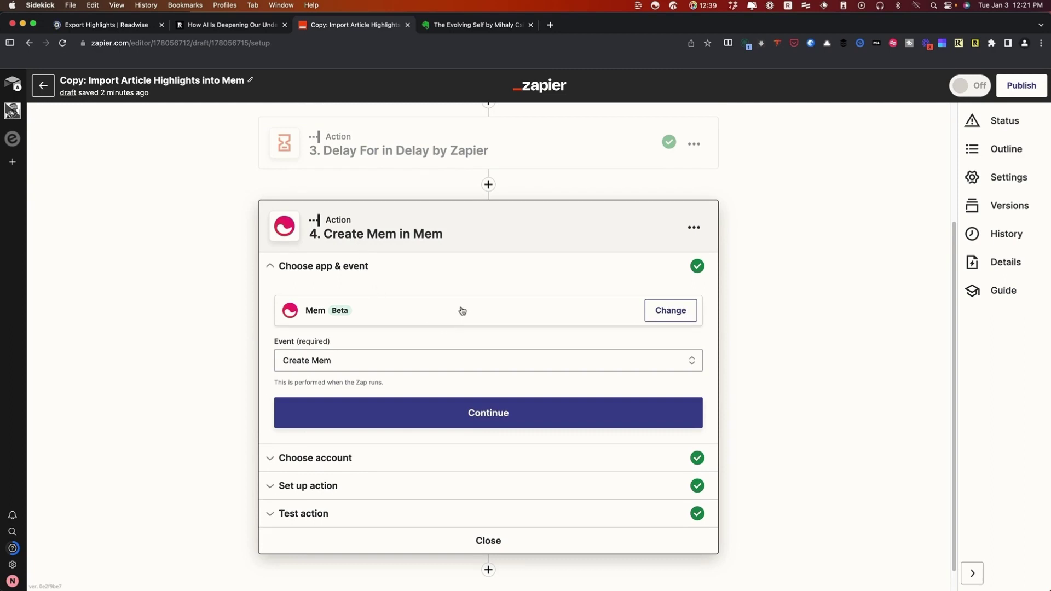